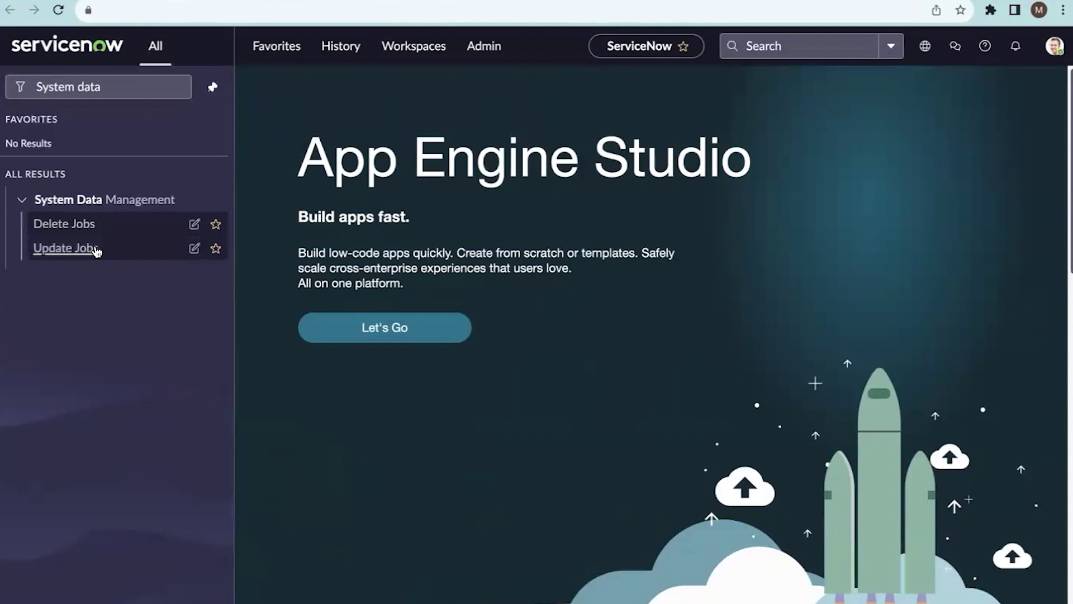
Create a new data management update job for the Case [sn_customerservice_case] table
left_click(95, 250)
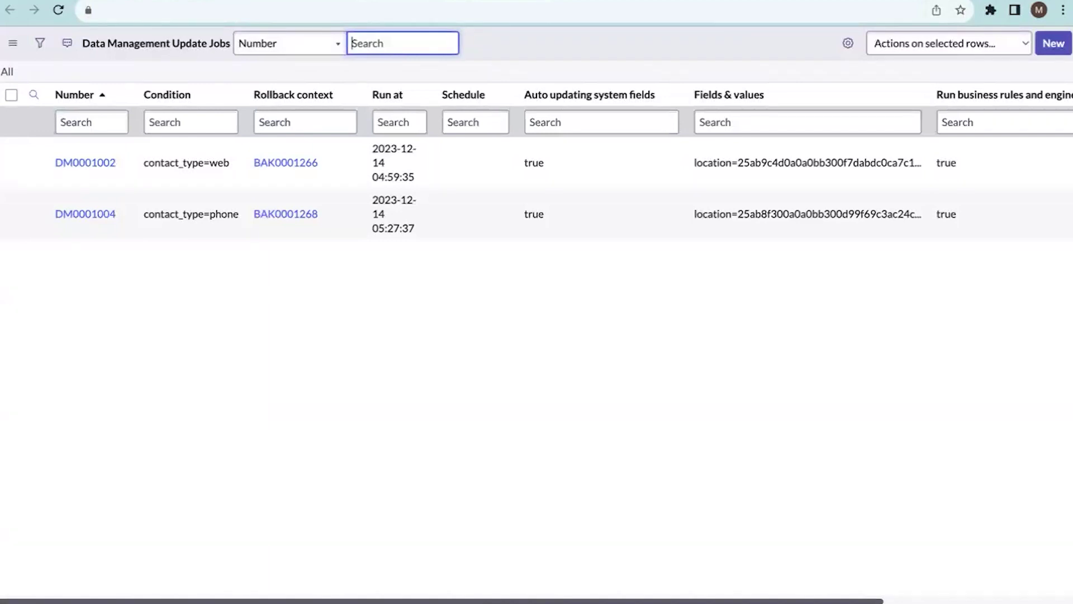
left_click(1038, 50)
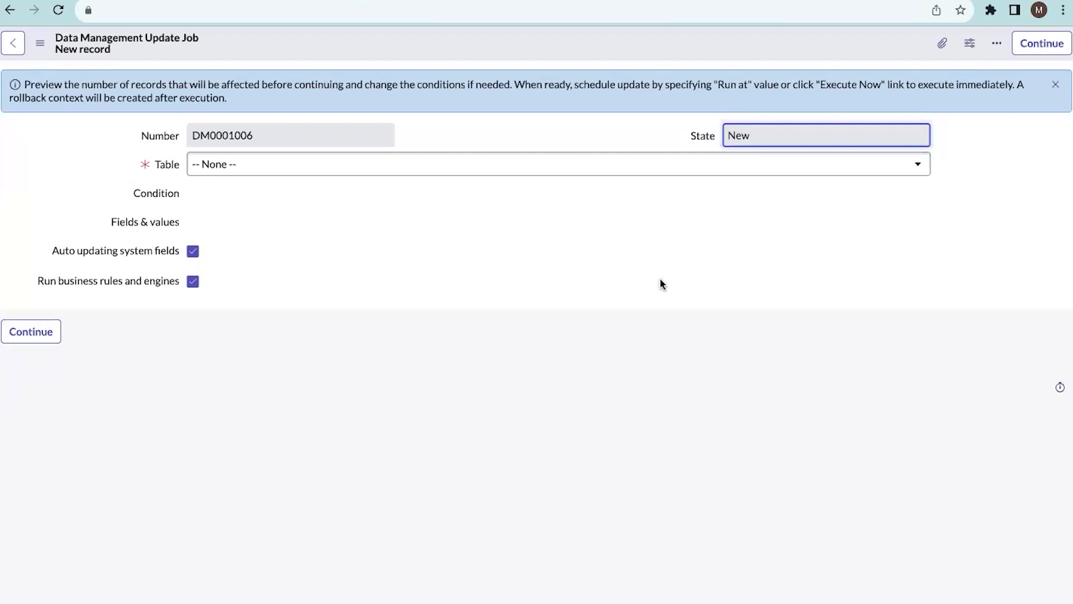
left_click(515, 173)
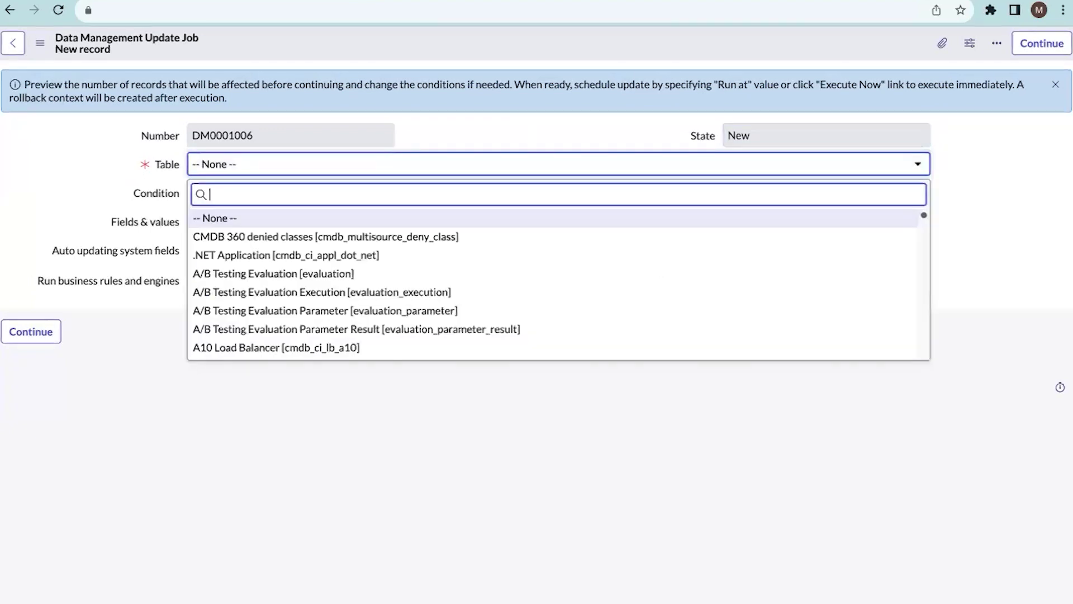
type("case")
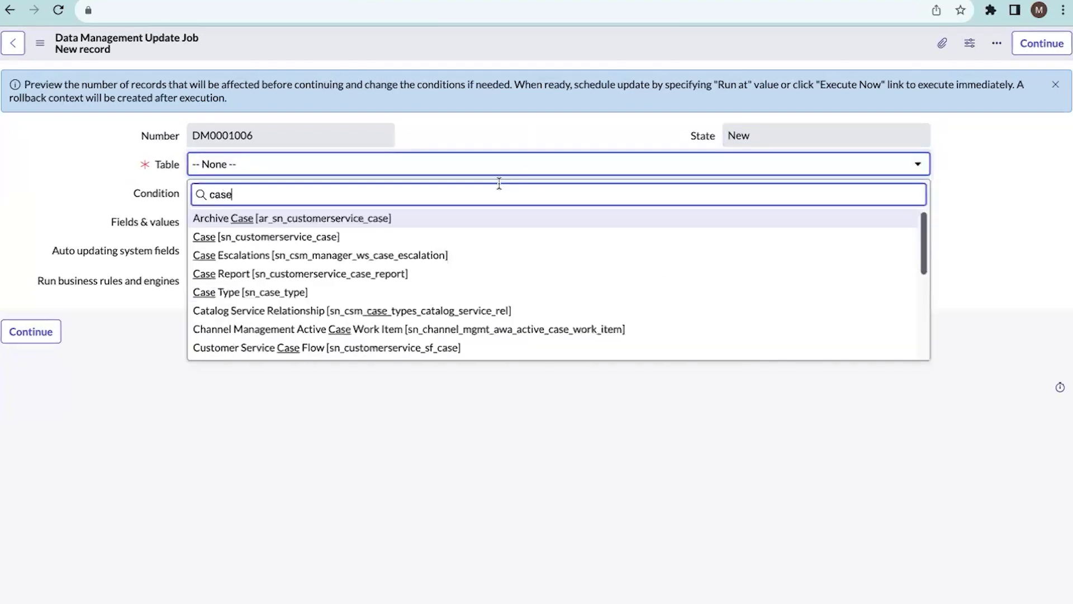
left_click(439, 242)
Set the job's condition to Channel is Phone and preview the matching records
left_click(272, 253)
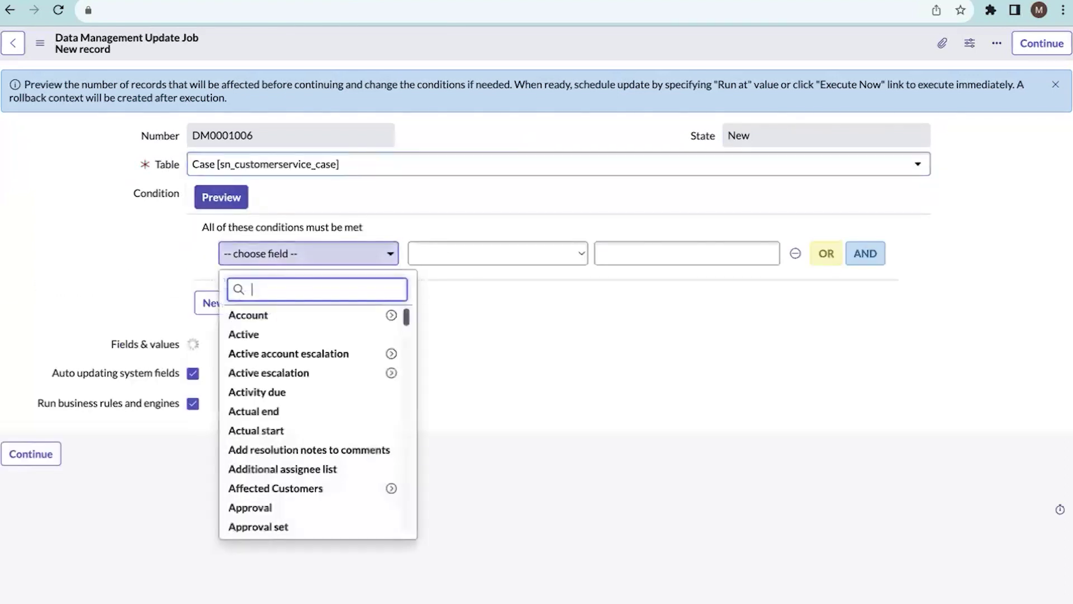
type("chann")
left_click(284, 312)
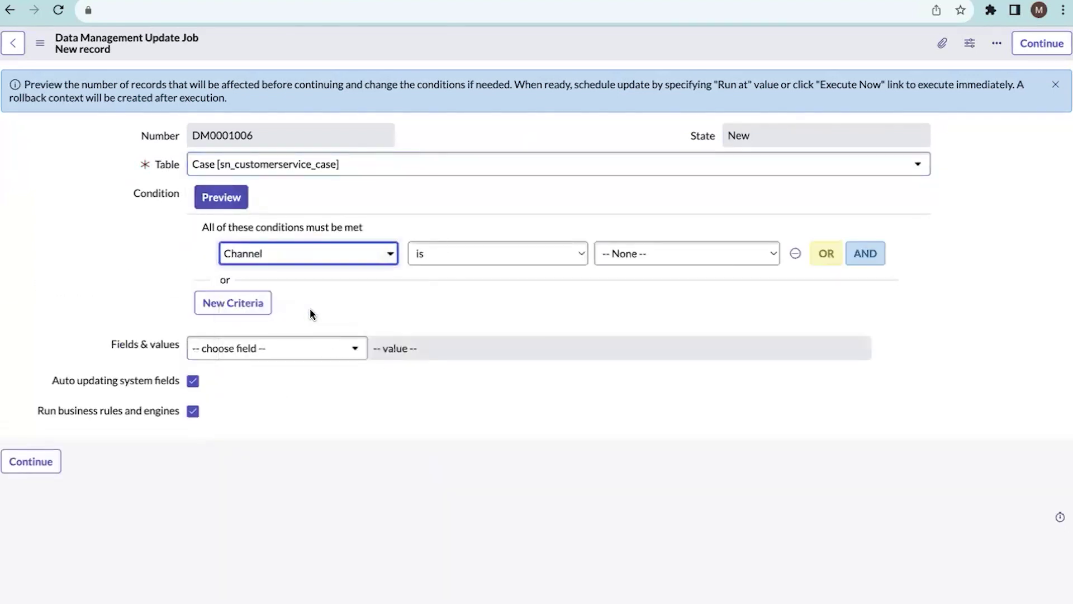
left_click(675, 252)
left_click(642, 289)
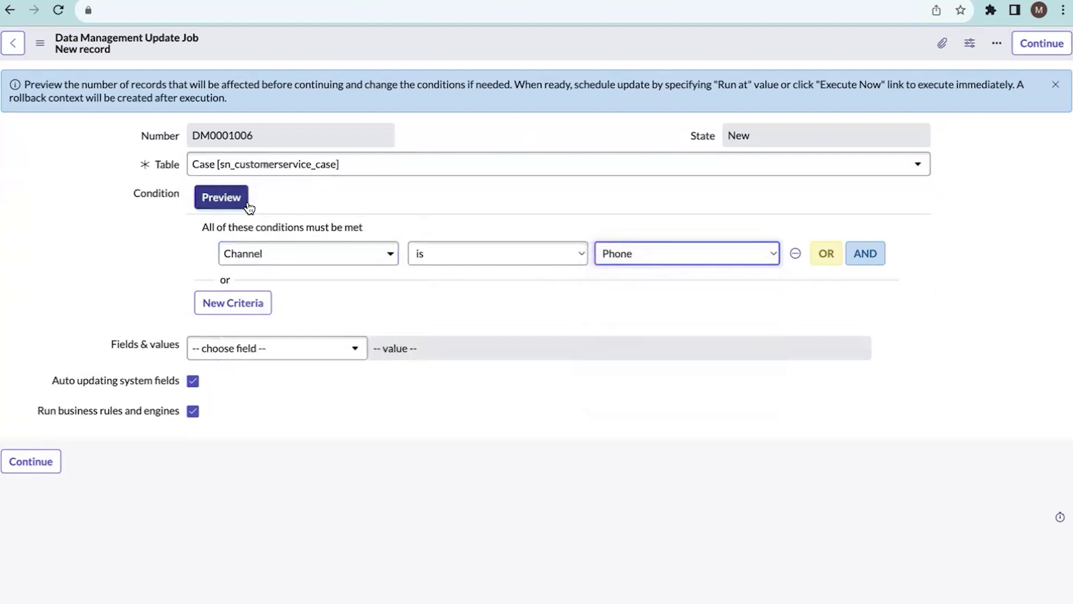
left_click(226, 197)
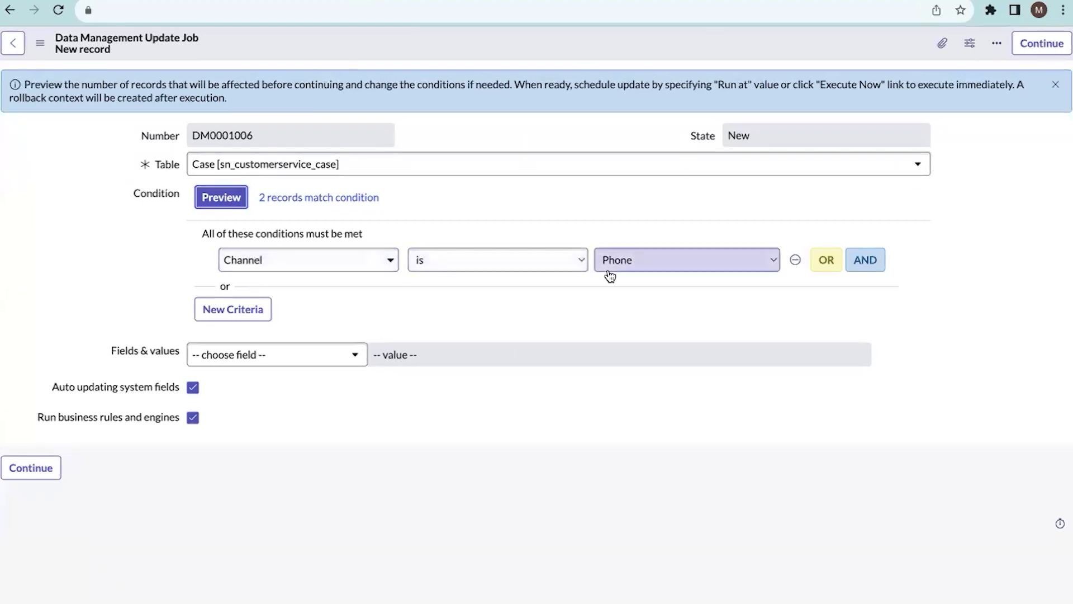
Set the update job to assign Customer Service as the Assignment group, and save the record
left_click(302, 358)
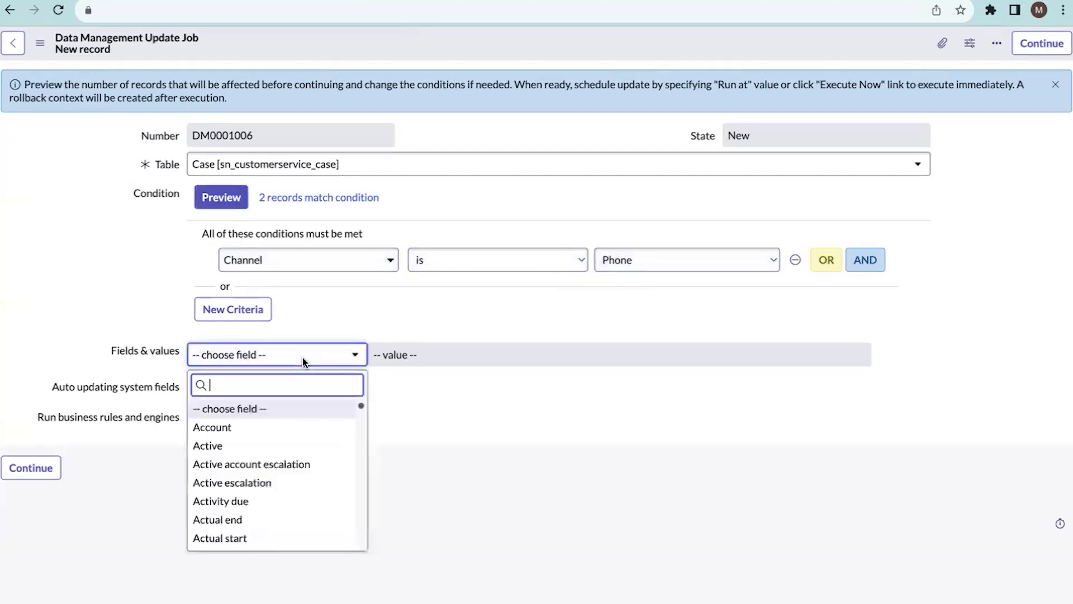
scroll(263, 442, "down", 4)
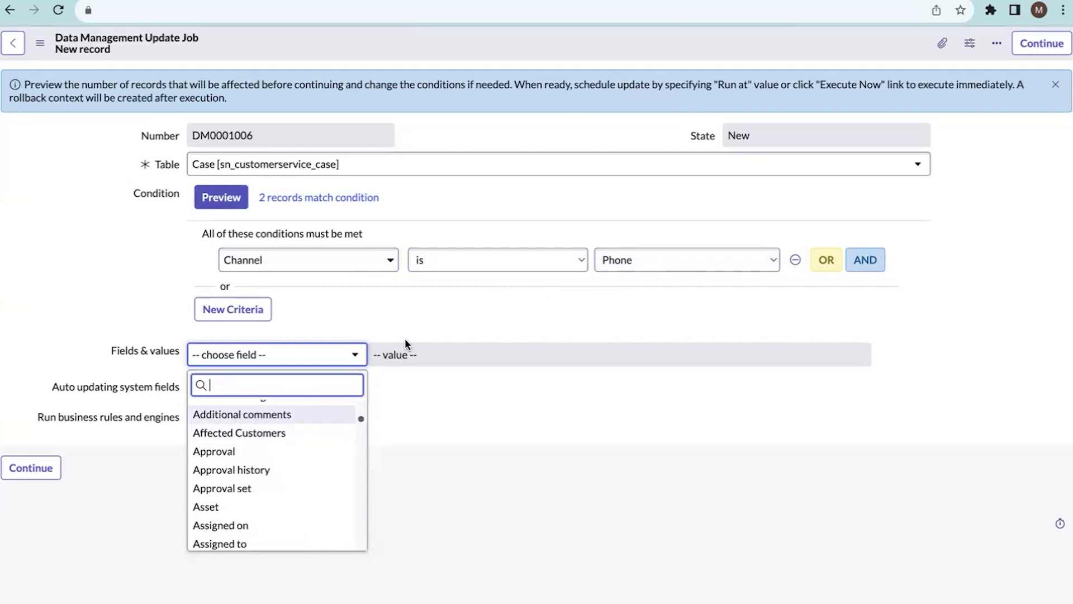
scroll(255, 447, "down", 3)
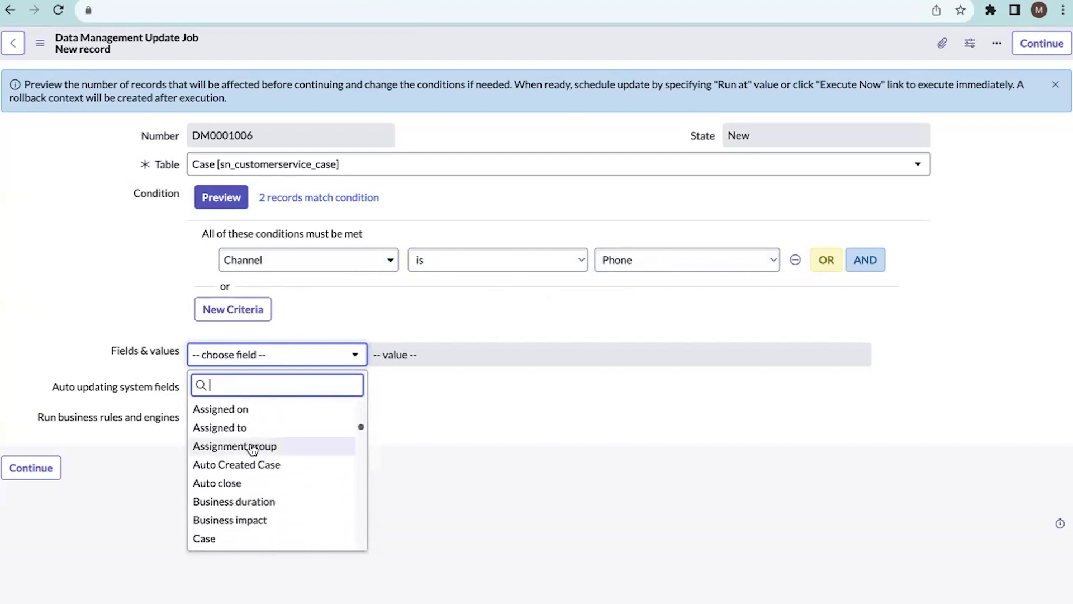
left_click(255, 447)
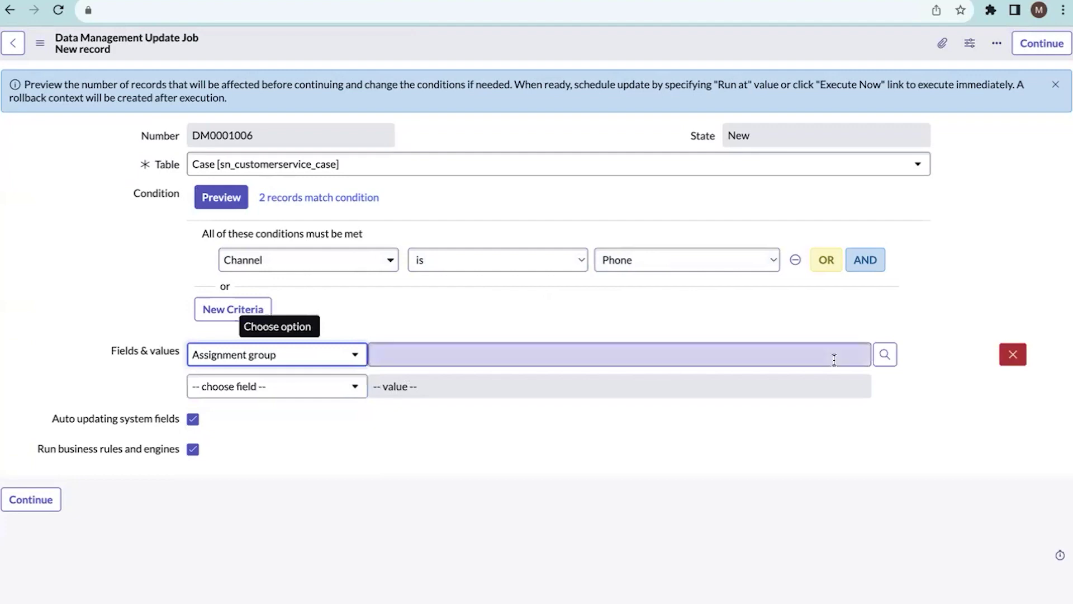
left_click(885, 354)
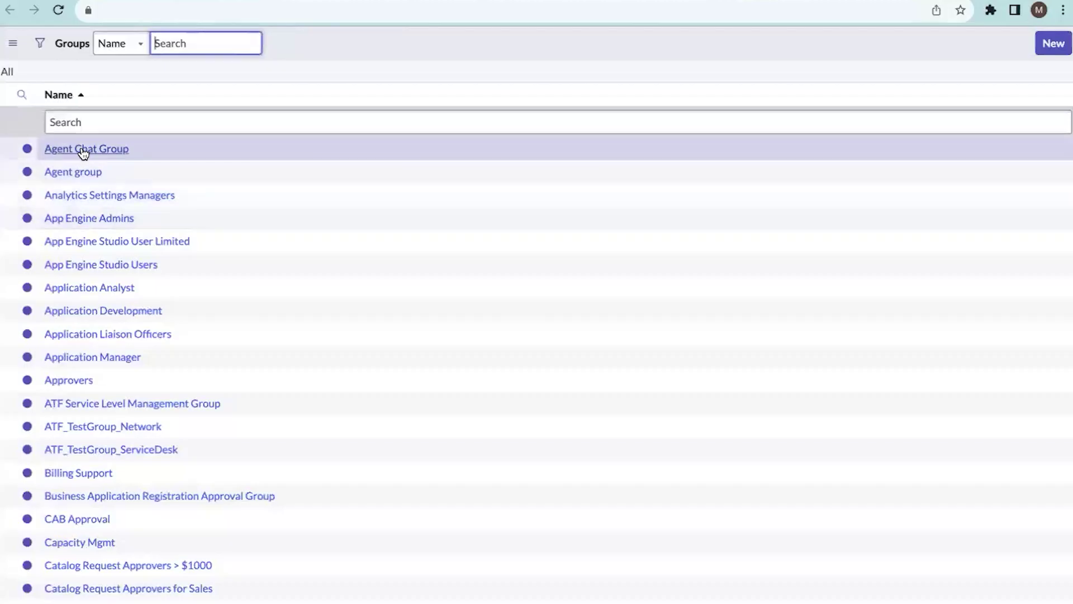
left_click(100, 120)
type("customer")
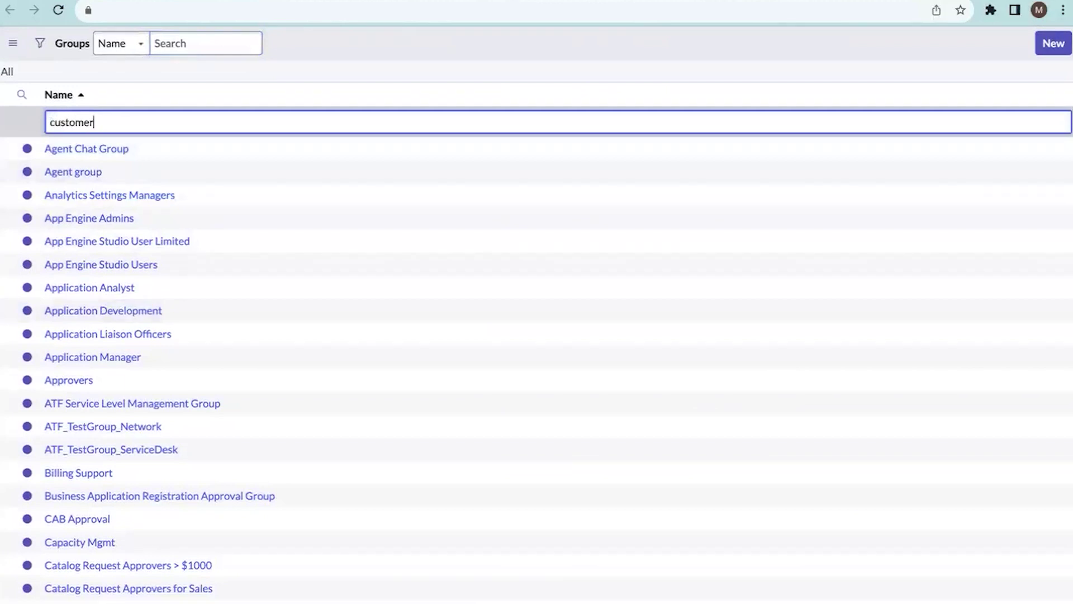
key("Return")
left_click(82, 149)
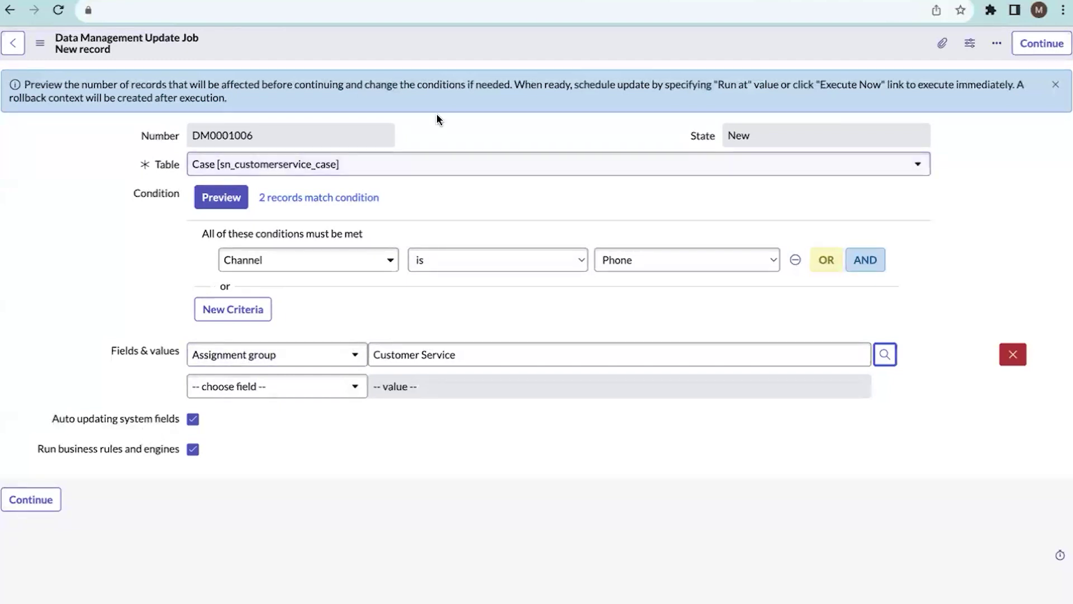
right_click(347, 42)
left_click(363, 49)
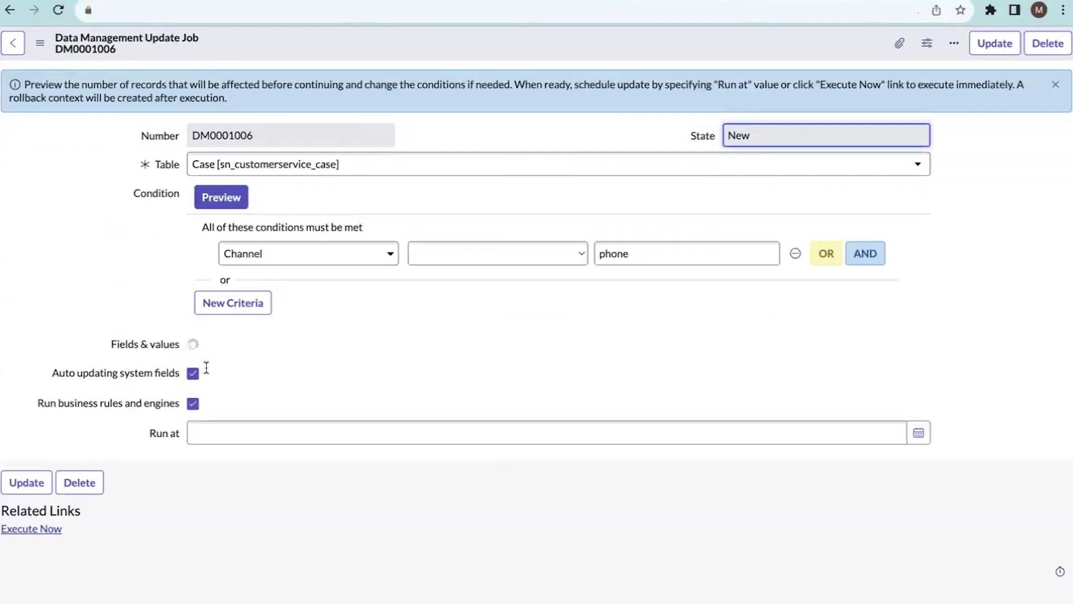
mouse_move(166, 416)
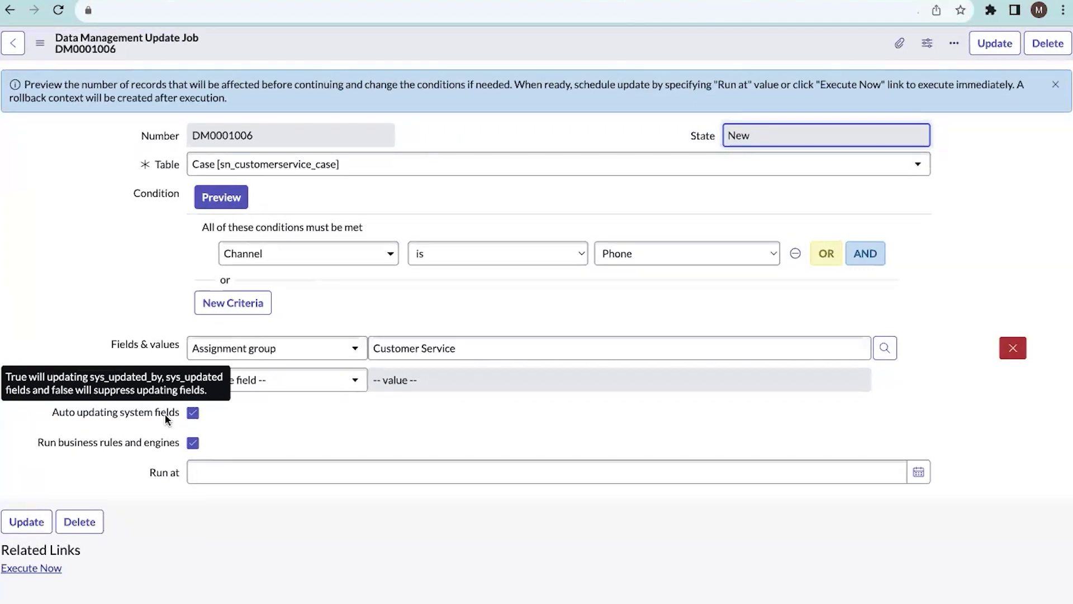
left_click(193, 417)
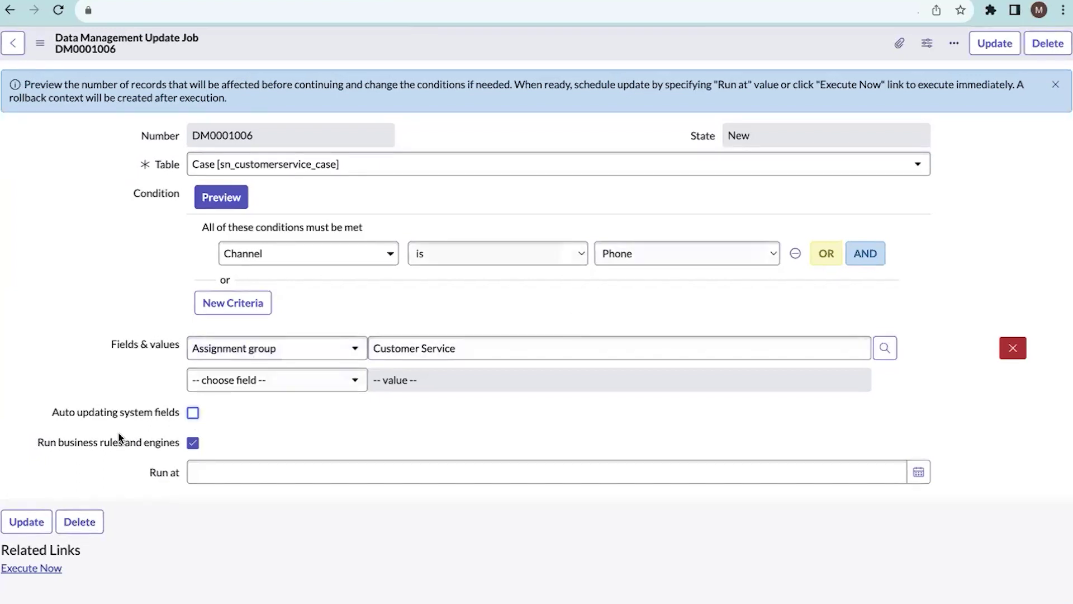
left_click(192, 415)
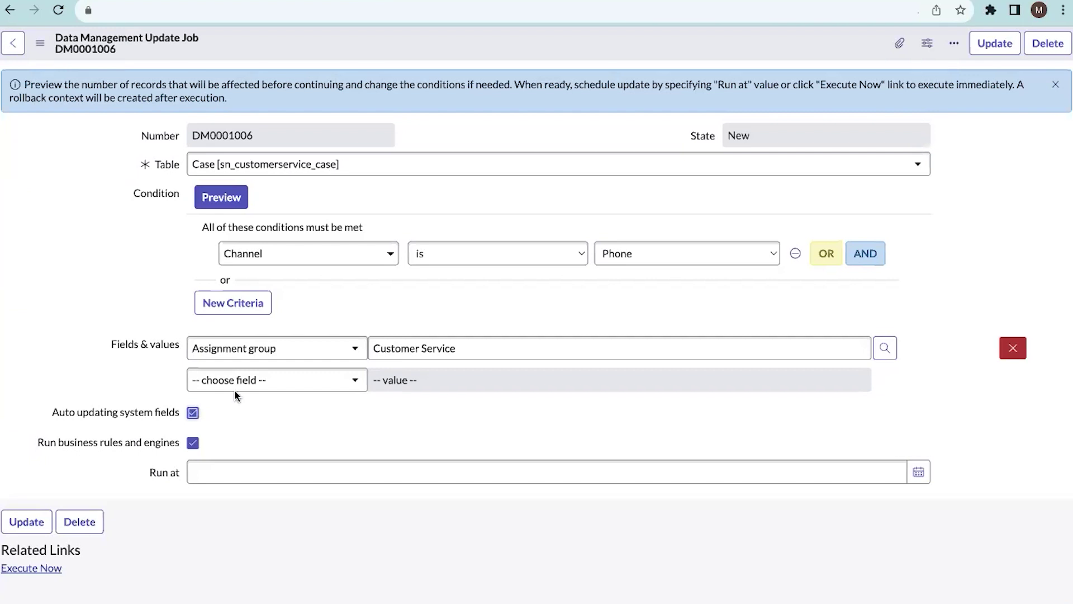
mouse_move(154, 415)
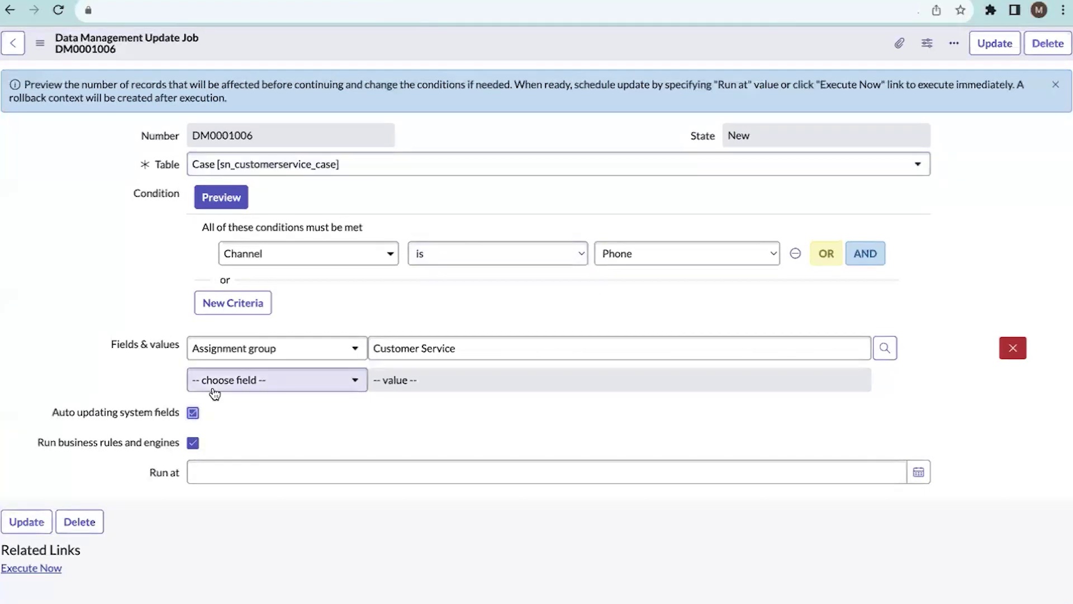
left_click(193, 443)
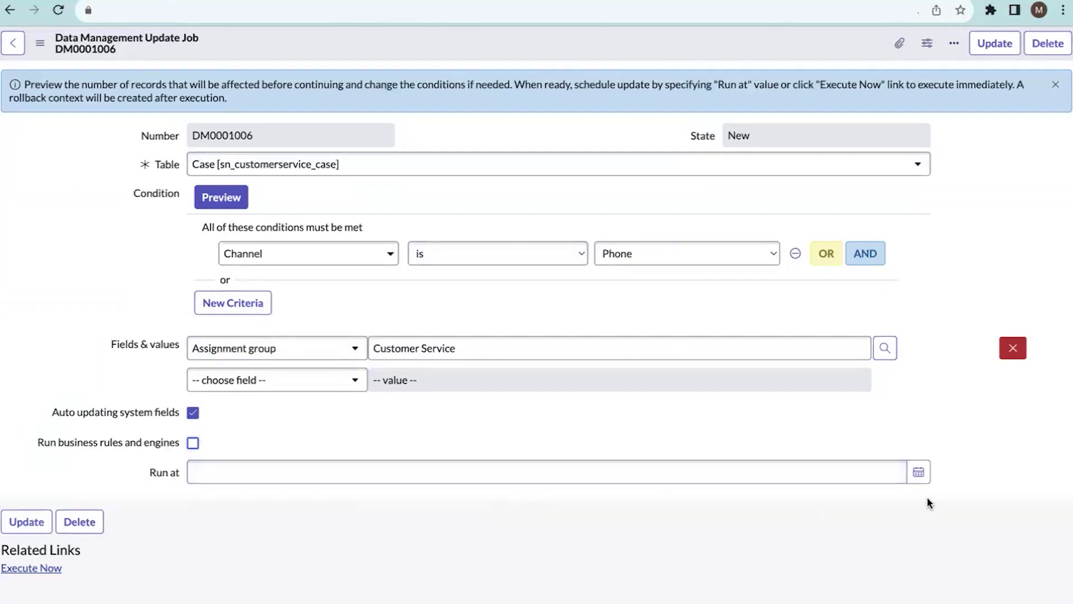
left_click(920, 474)
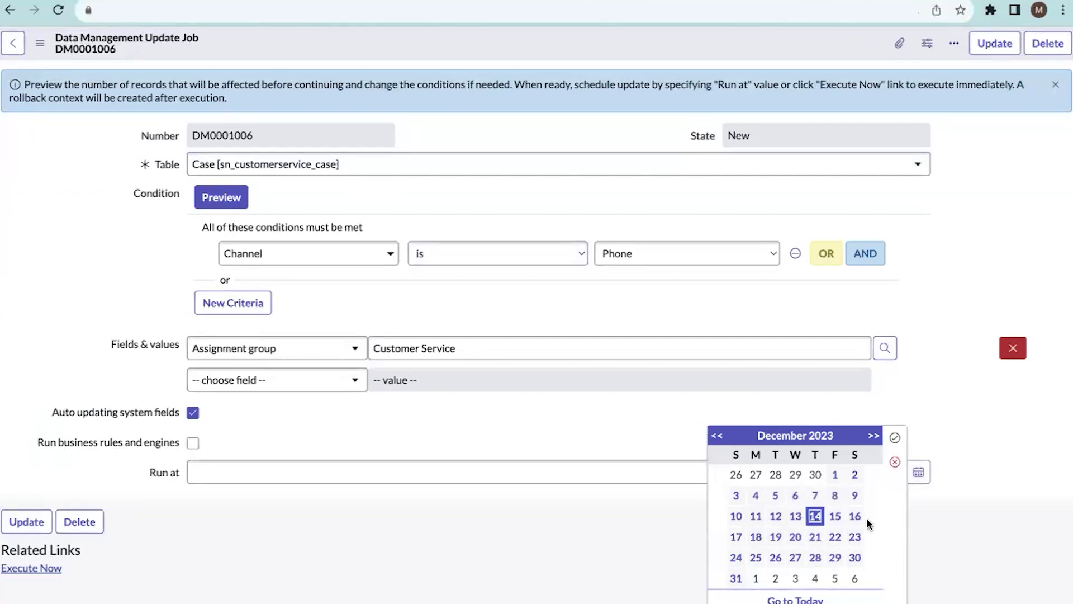
left_click(816, 515)
left_click(370, 504)
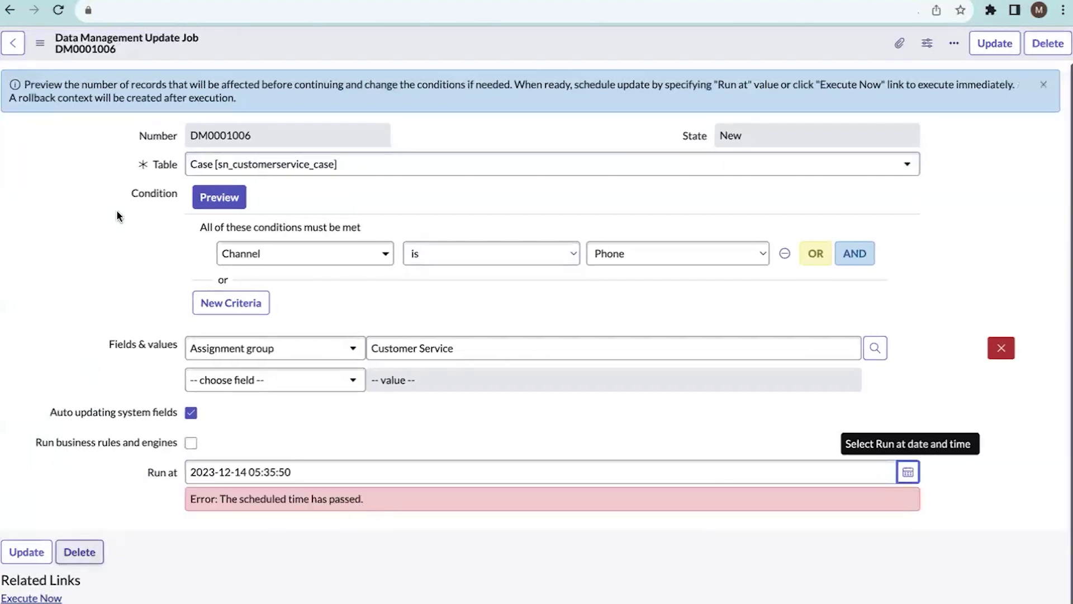
left_click(60, 10)
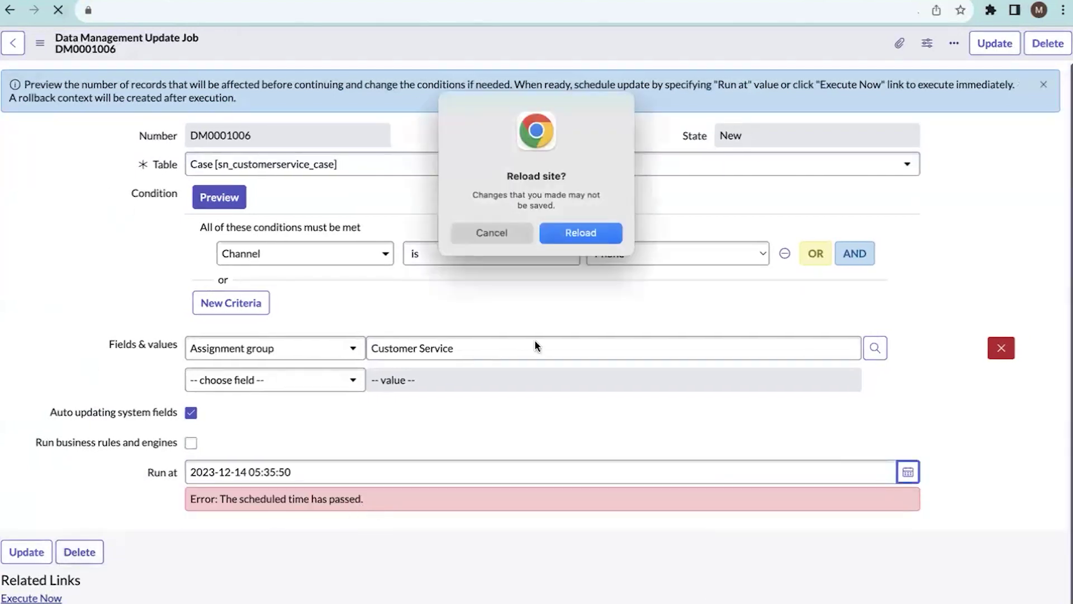
left_click(568, 229)
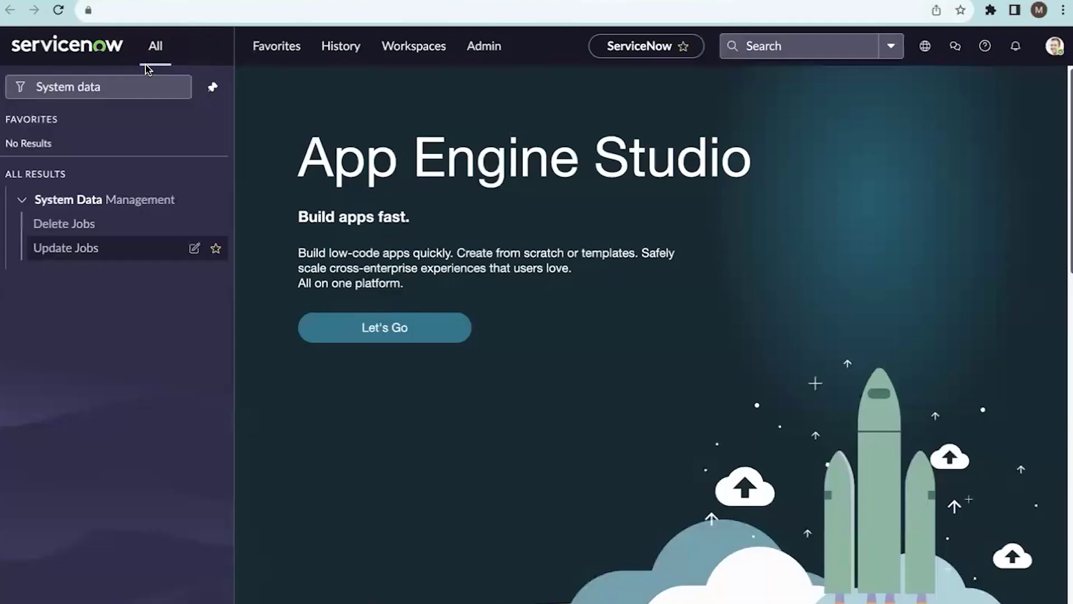
Clear the navigator filter and add the Assignment group column between Channel and Location in the Phone cases list
left_click(132, 86)
key("BackSpace")
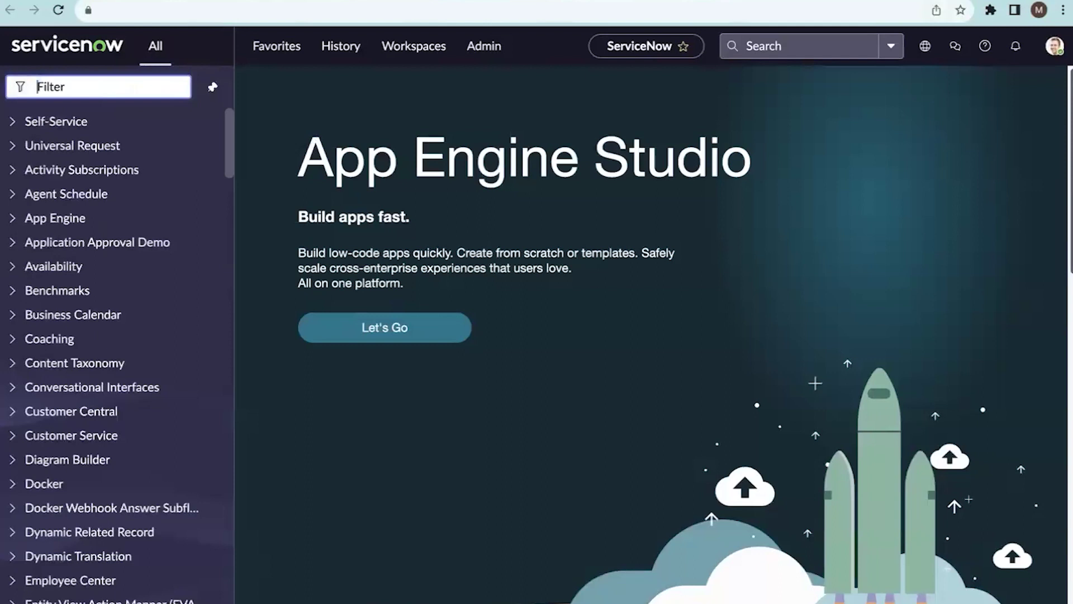
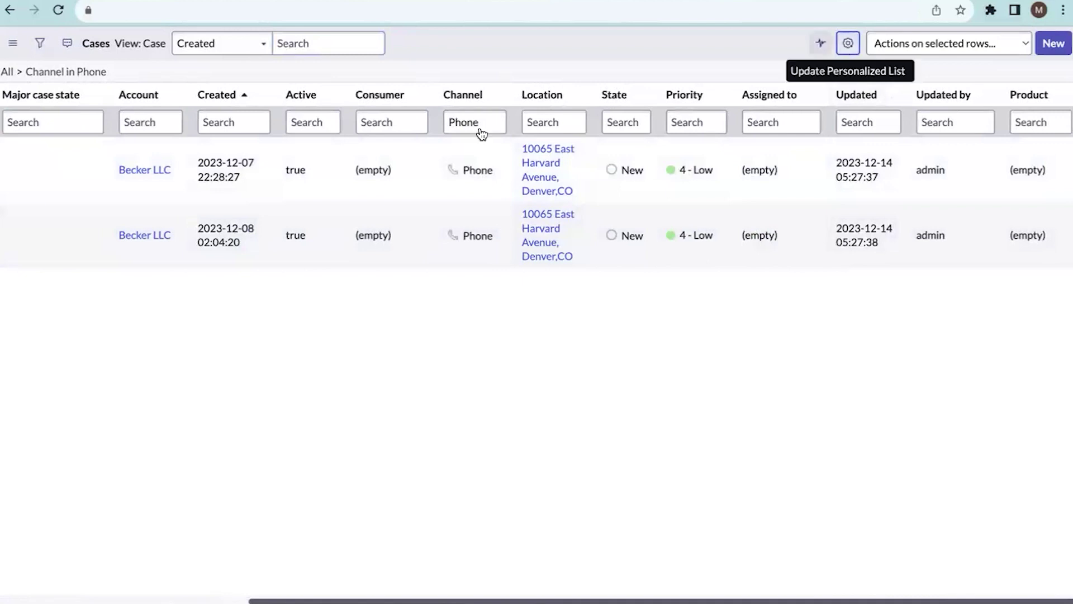
scroll(364, 257, "down", 1)
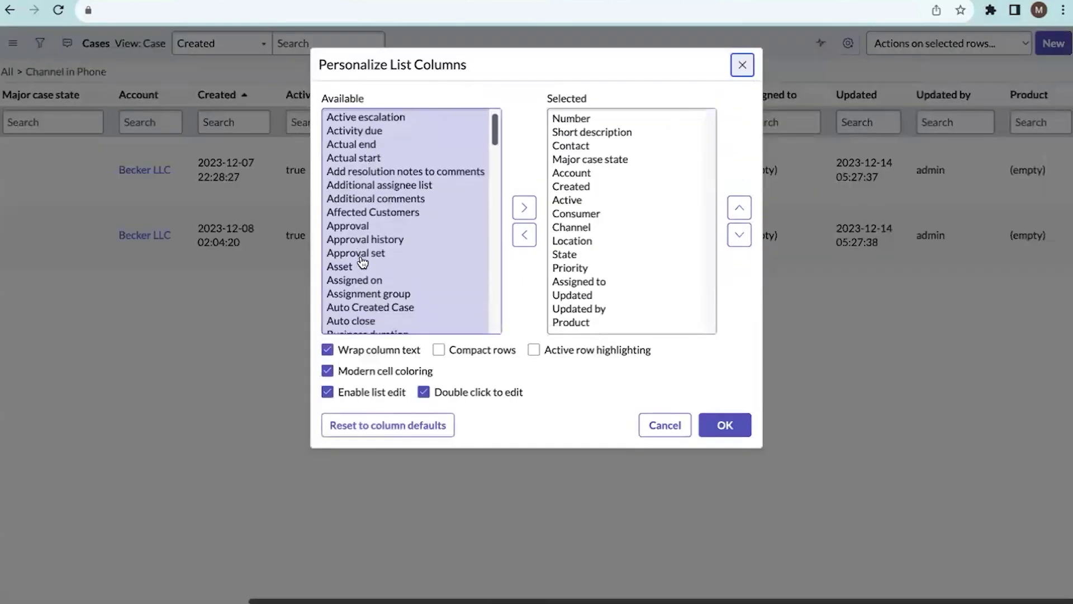
left_click(366, 295)
left_click(525, 207)
left_click(739, 208)
left_click(739, 207)
left_click(739, 208)
left_click(739, 207)
left_click(739, 208)
left_click(738, 209)
left_click(739, 208)
left_click(721, 424)
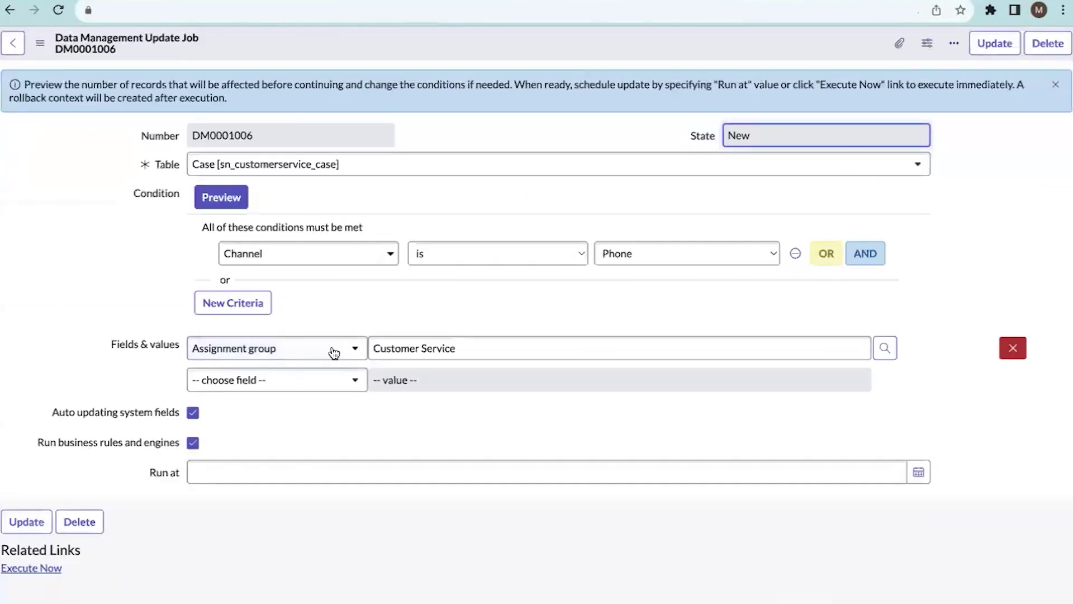
Execute the update job immediately on all cases that match its condition
left_click(26, 568)
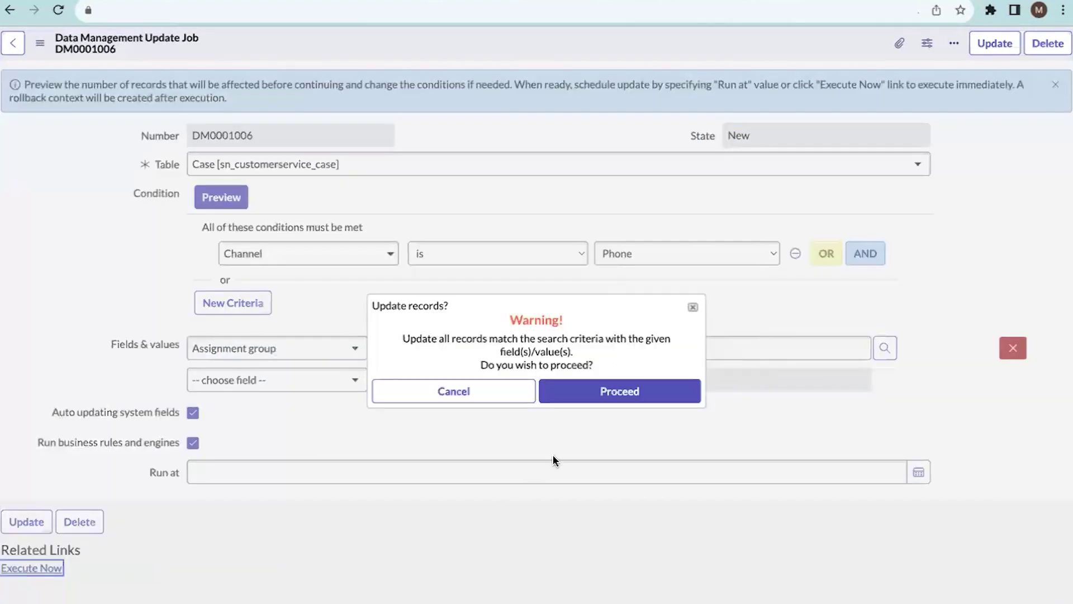
left_click(591, 394)
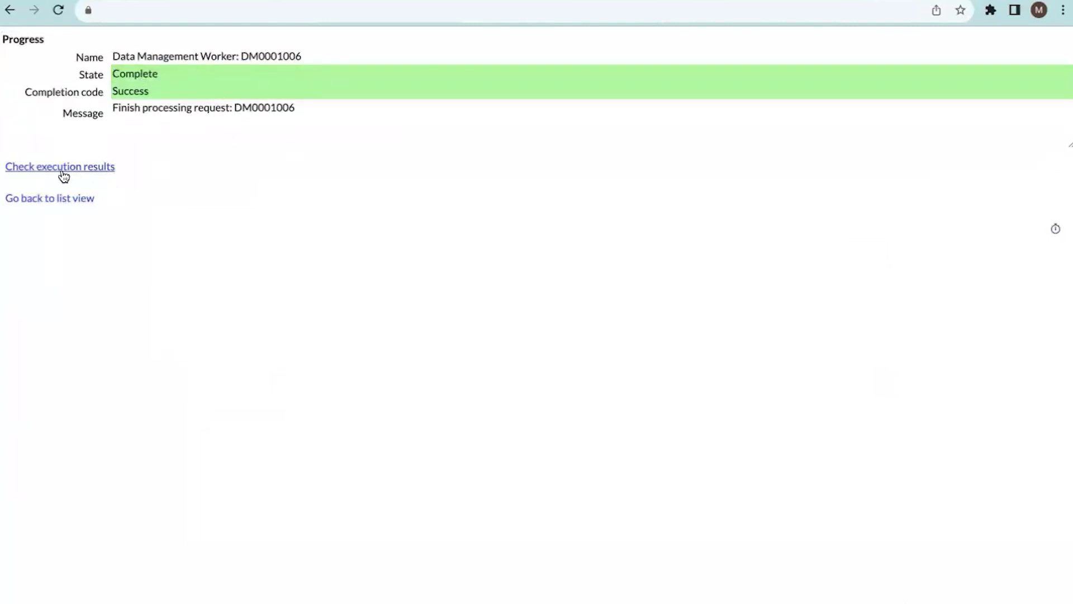
Refresh the Phone cases list, check its assignment group and remaining columns, and leave the job's progress page
mouse_move(482, 3)
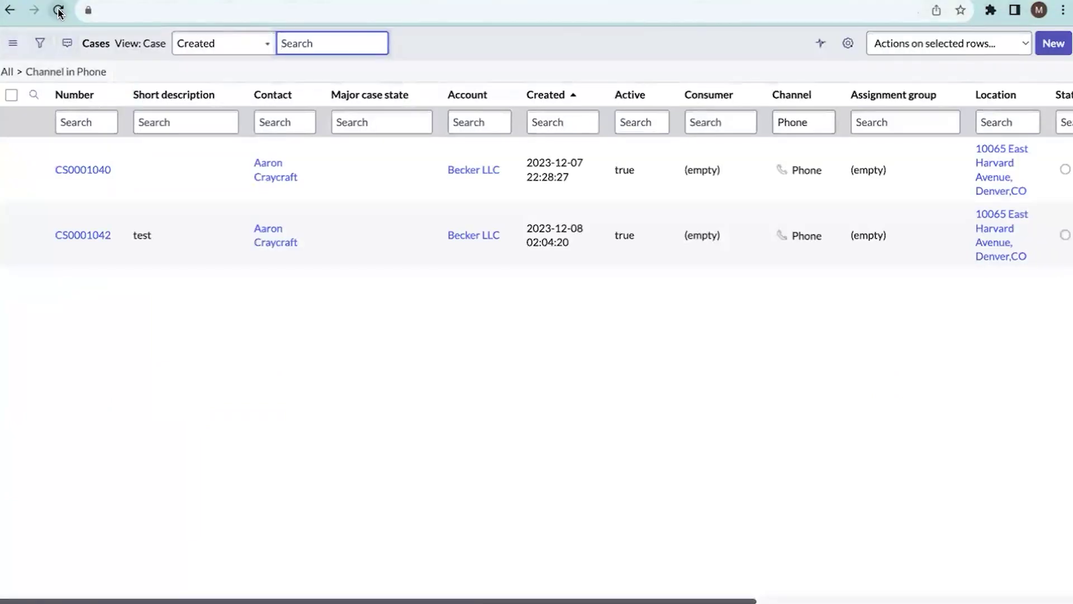
left_click(58, 10)
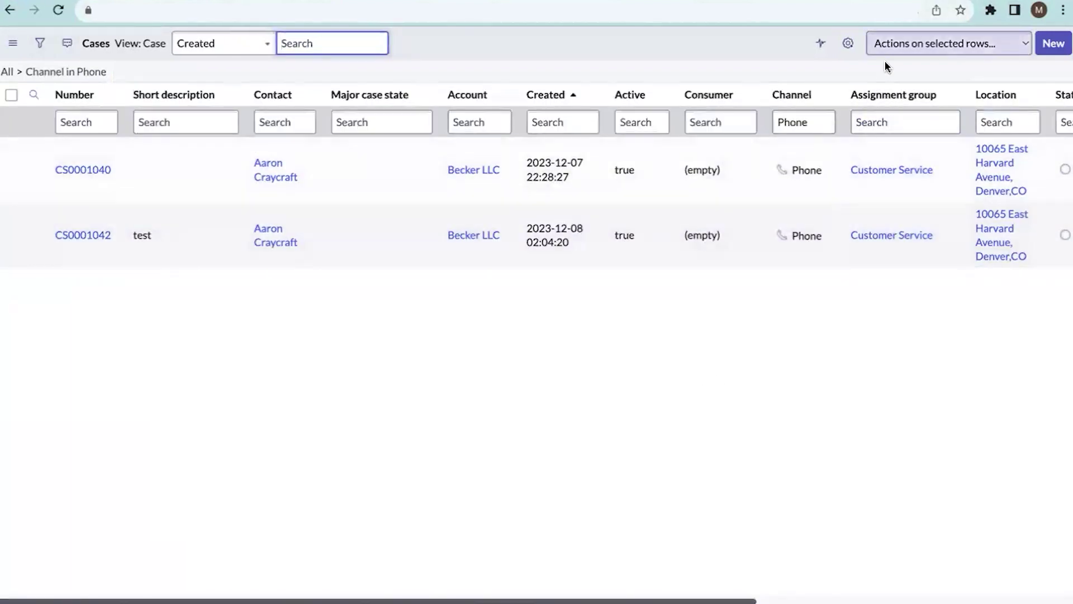
scroll(889, 215, "right", 8)
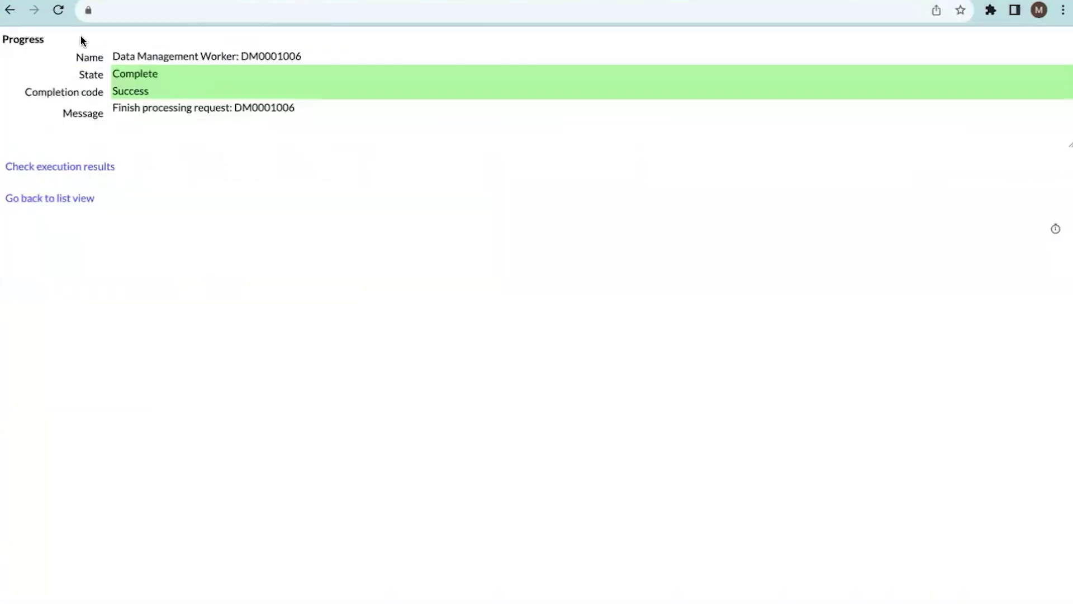
left_click(9, 10)
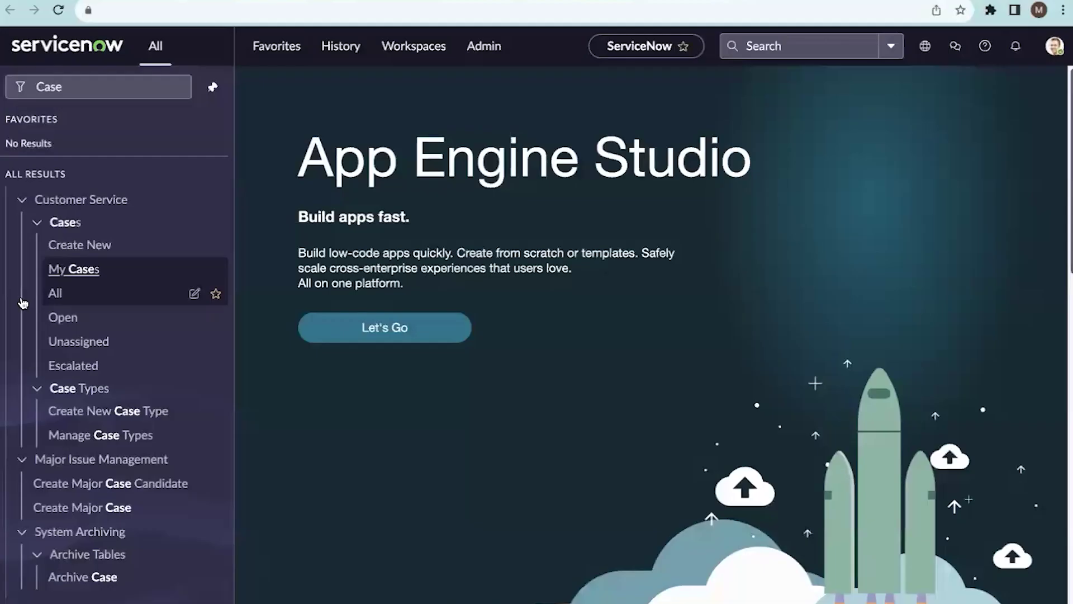
Find System Data Management in the navigator, open its Delete Jobs list, and start a new delete job record
double_click(102, 85)
key("BackSpace")
type("System data")
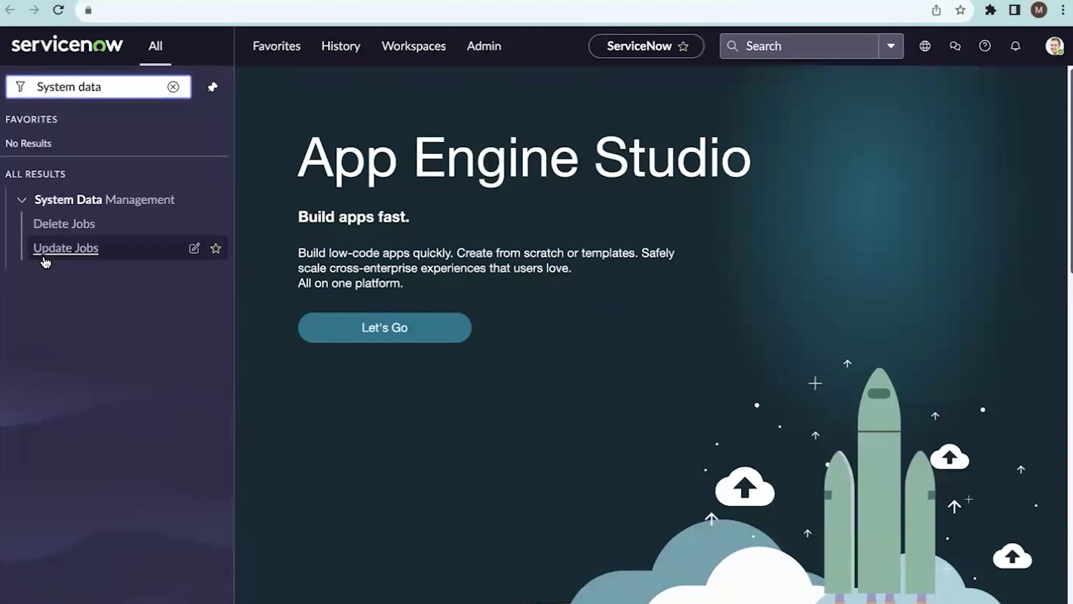
left_click(59, 227)
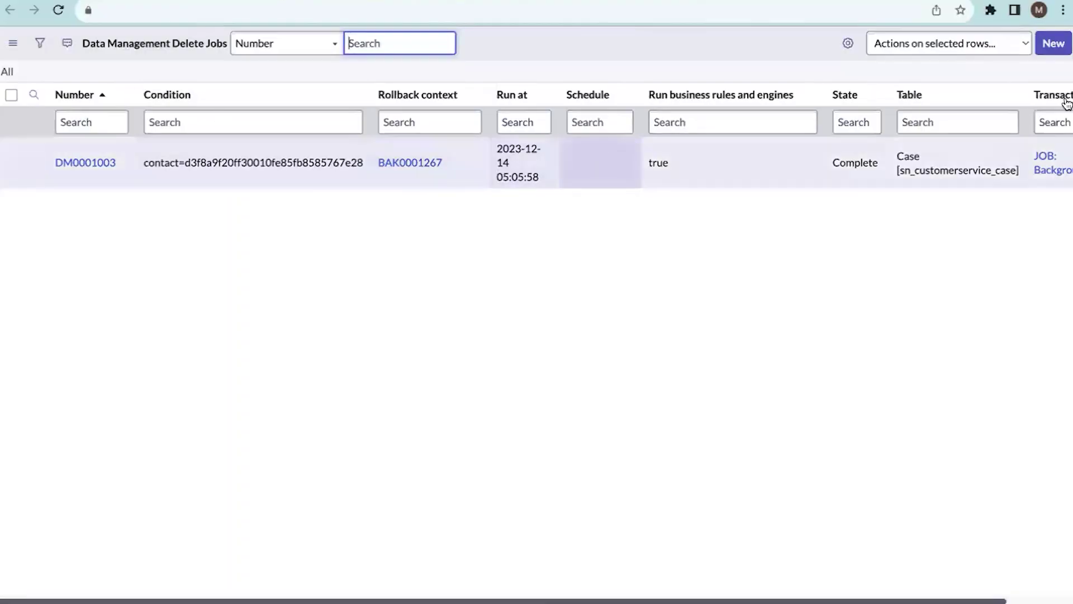
left_click(1052, 44)
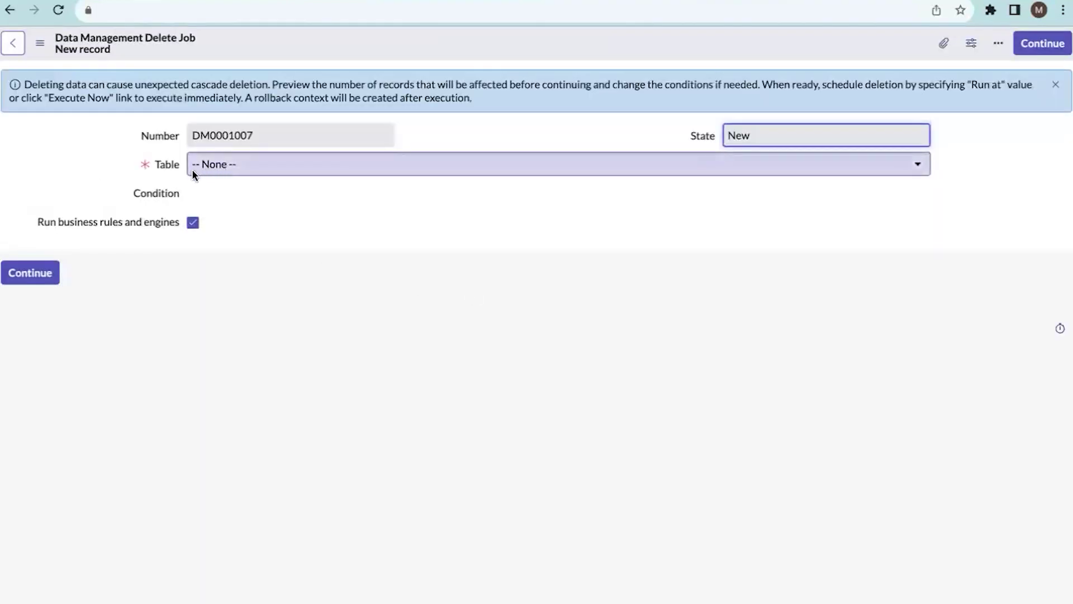
Set the new delete job's table to Case [sn_customerservice_case]
left_click(233, 168)
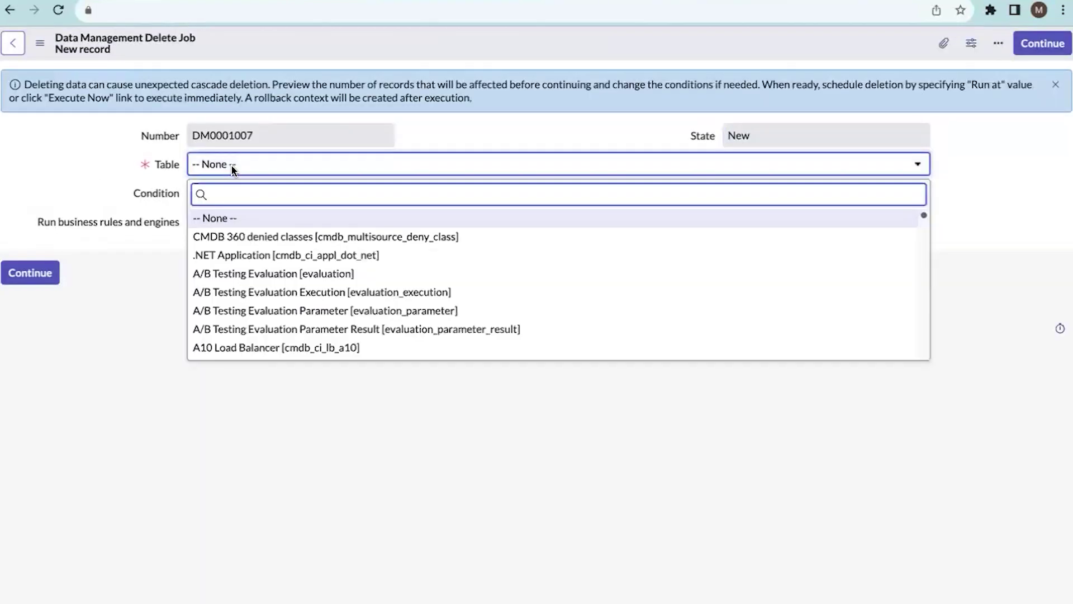
type("case")
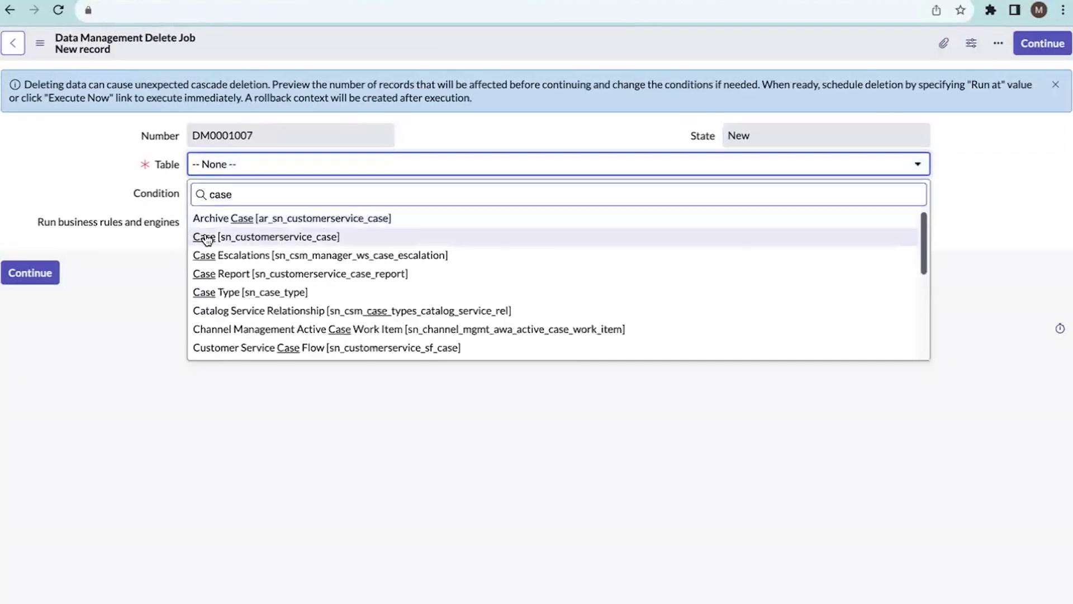
left_click(206, 234)
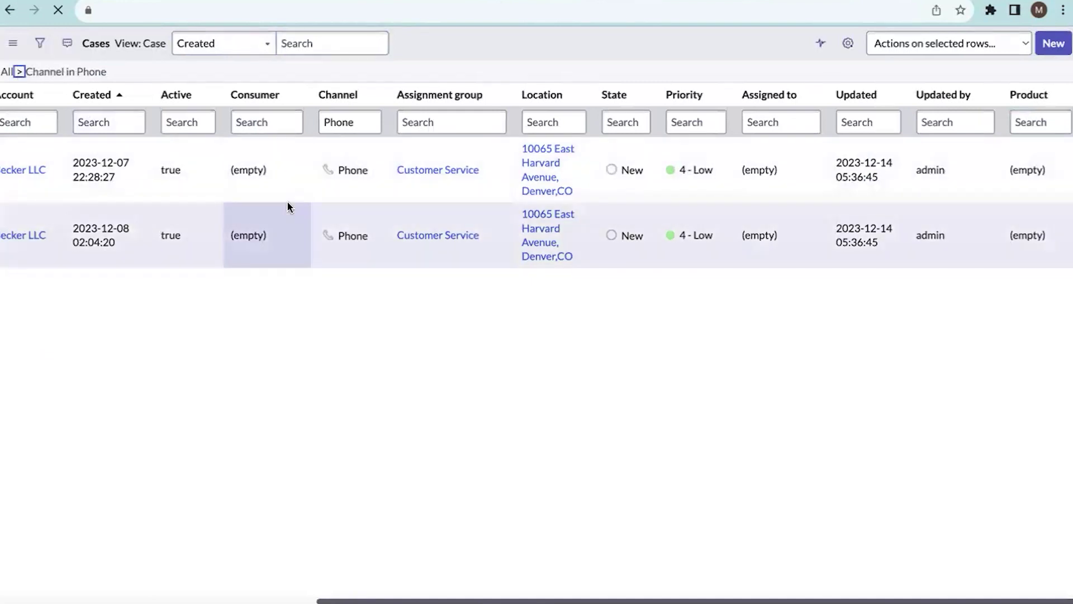
Show all cases instead of only Phone ones, and filter the list to the contact of the "Error updating the application" case
scroll(326, 328, "down", 5)
scroll(329, 327, "down", 1)
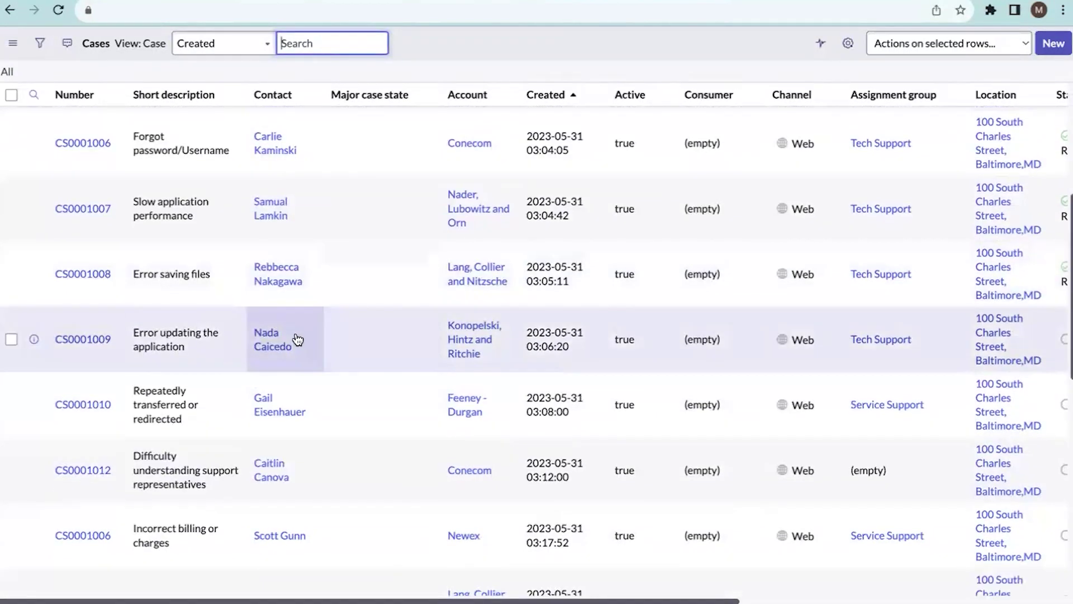
right_click(297, 335)
left_click(271, 374)
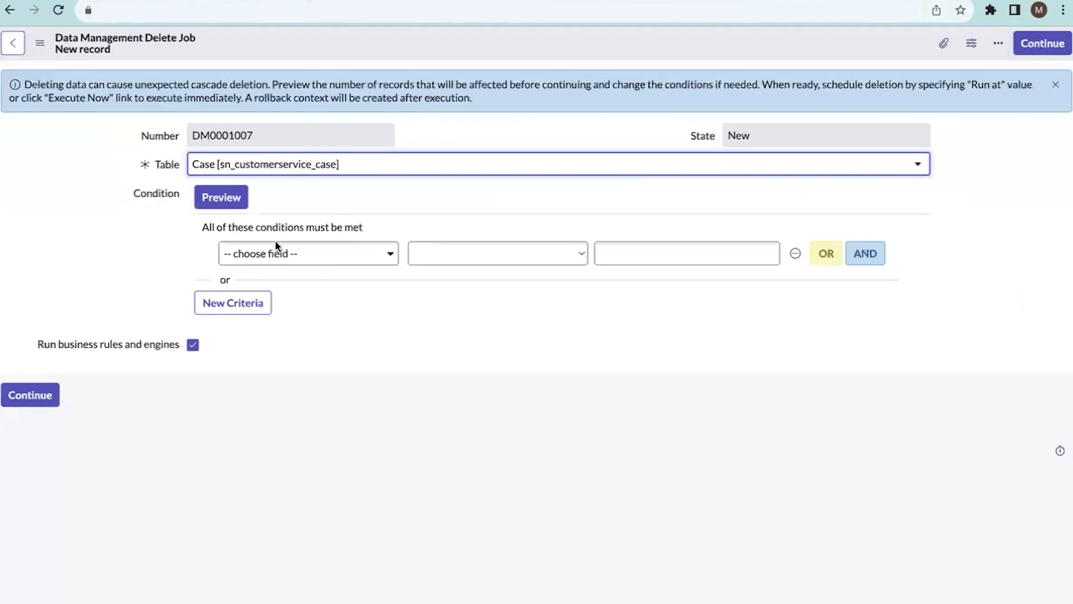
Set the delete job's condition to Contact is the contact of the filtered case, and preview the matching records
left_click(277, 254)
type("contact")
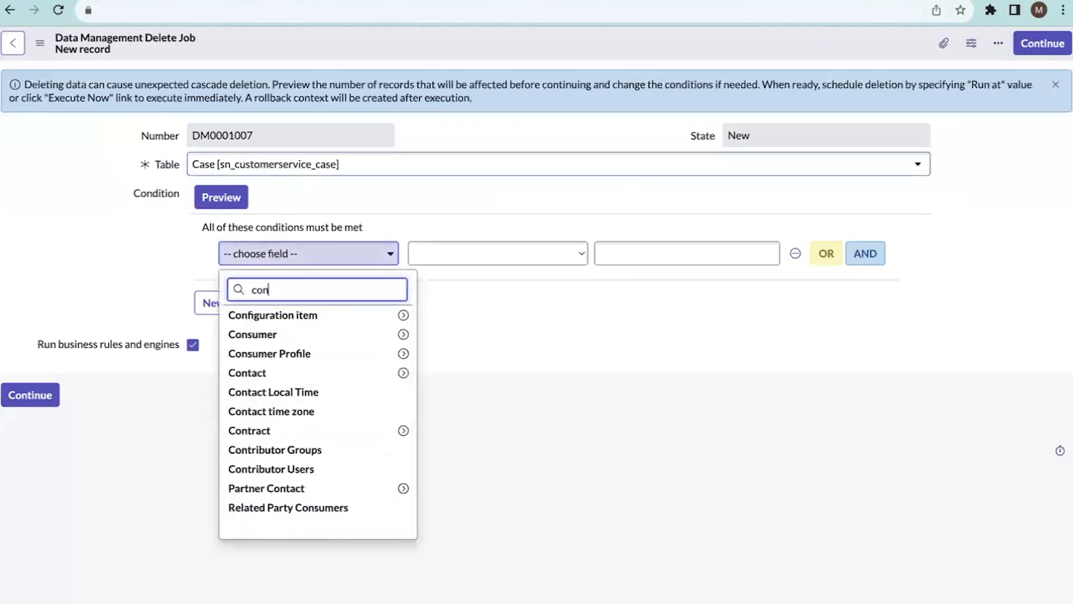
left_click(273, 322)
left_click(699, 255)
type("Nad")
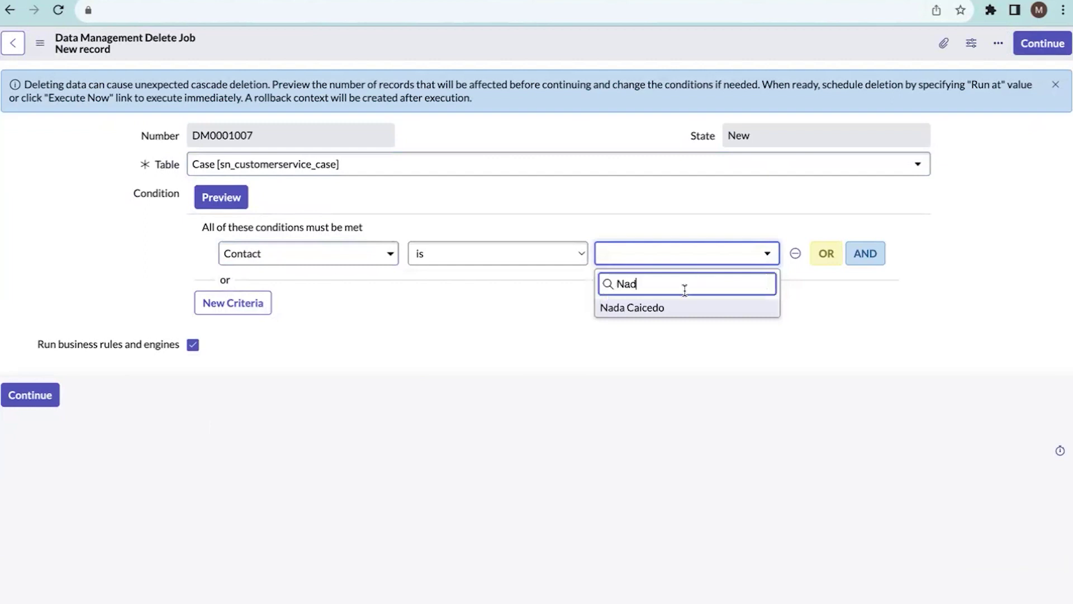
left_click(677, 308)
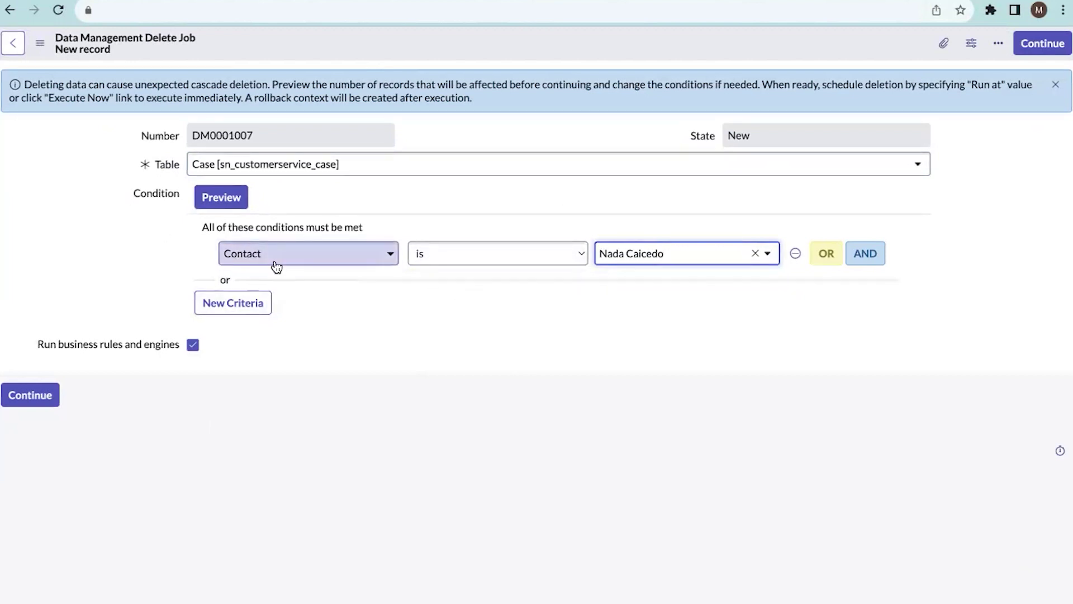
left_click(208, 196)
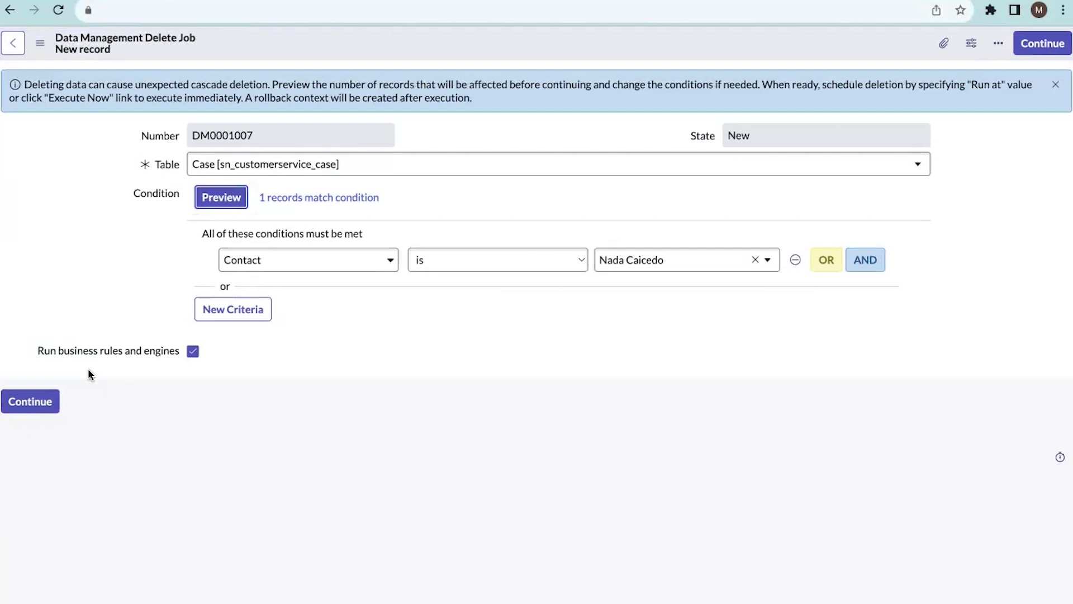
Save the delete job and execute it immediately, approving the deletion of the matching records
right_click(740, 54)
left_click(743, 56)
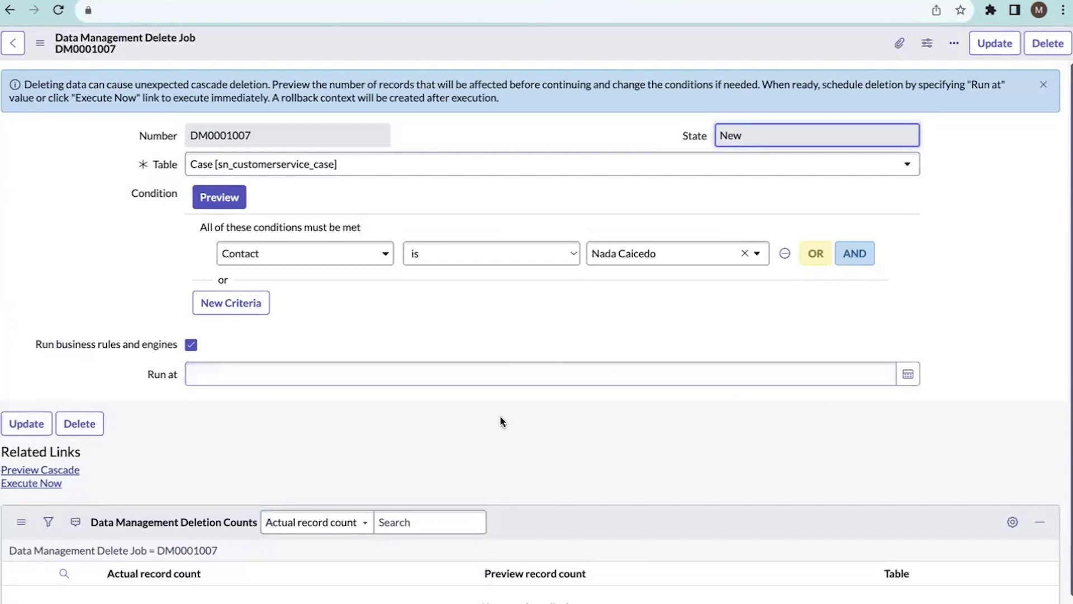
scroll(196, 386, "down", 2)
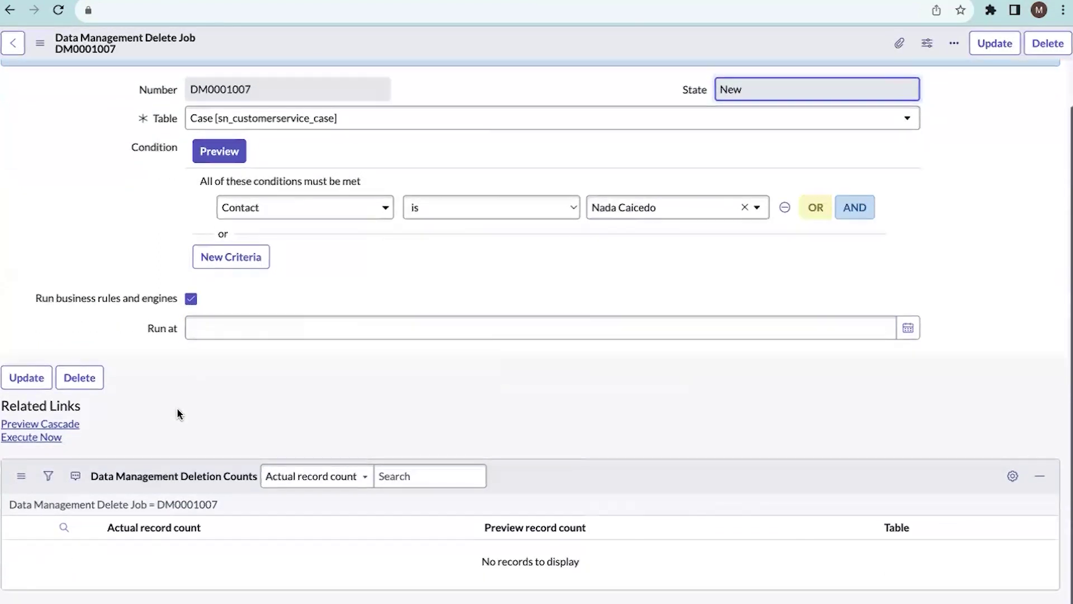
left_click(23, 439)
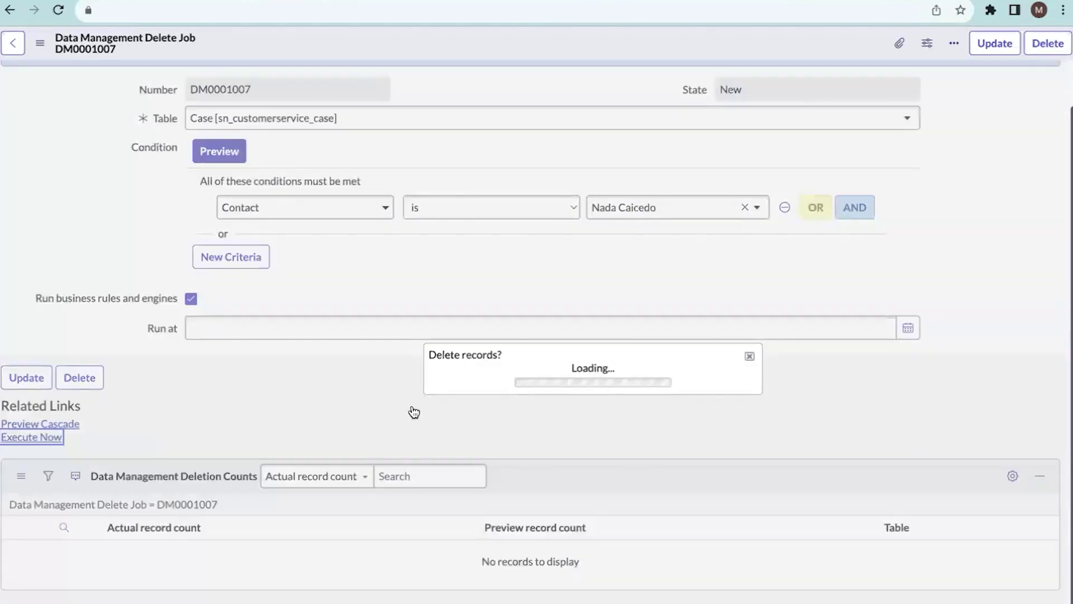
left_click(615, 413)
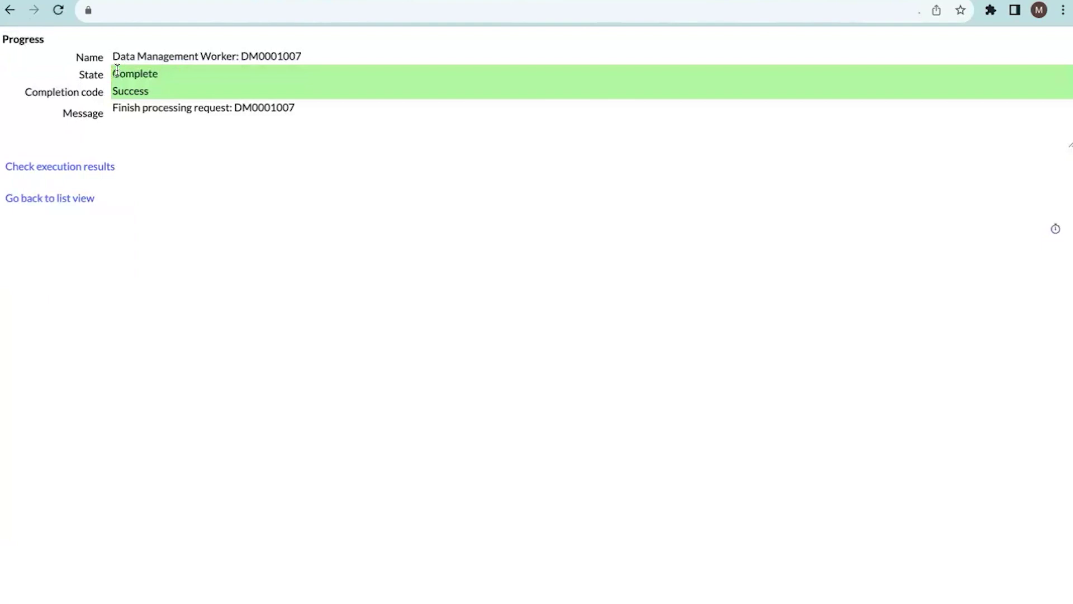
Leave the progress page, refresh the contact-filtered Cases list to check the deletion, and review the delete job's record and rollback options
left_click(10, 10)
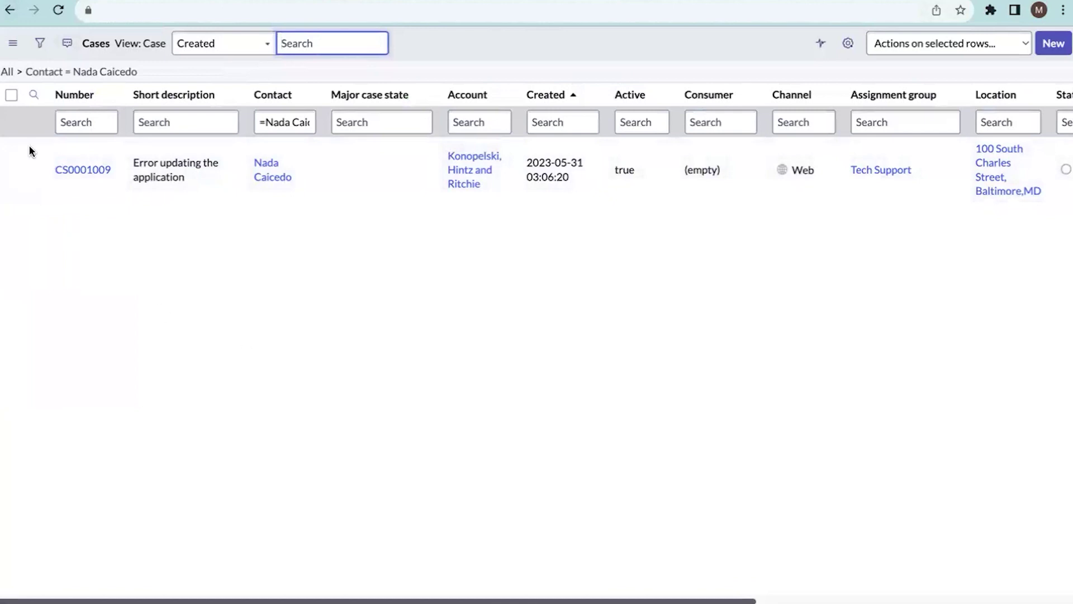
left_click(58, 10)
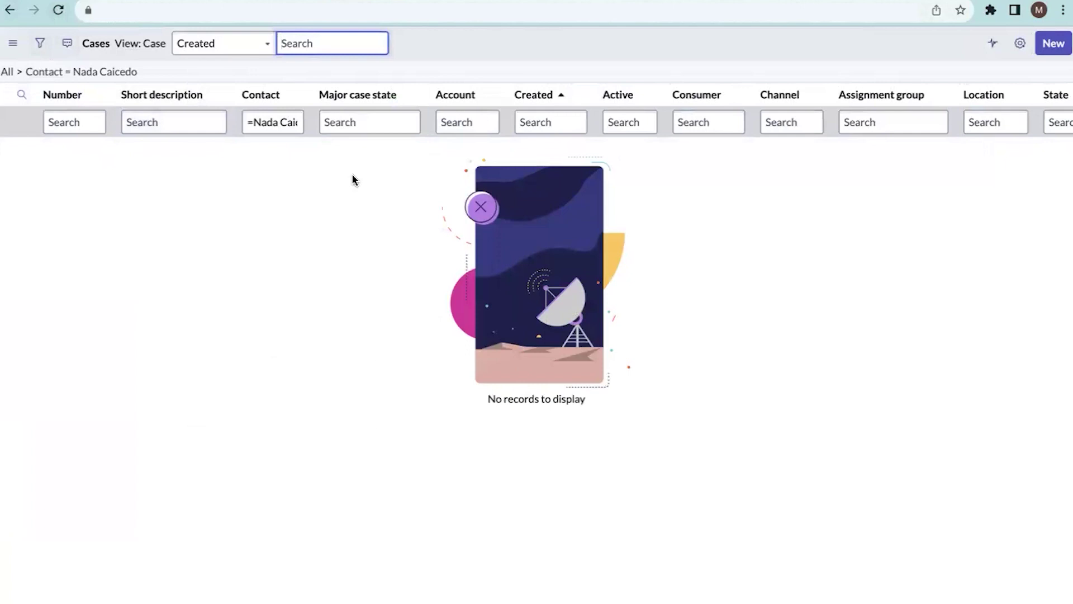
key("alt+Left")
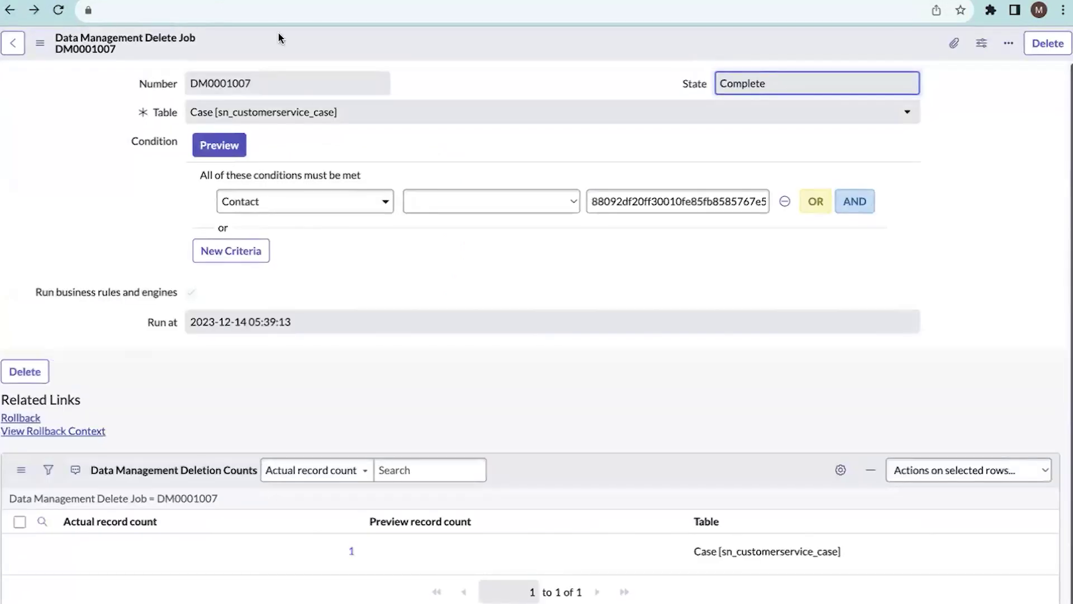
scroll(98, 305, "down", 1)
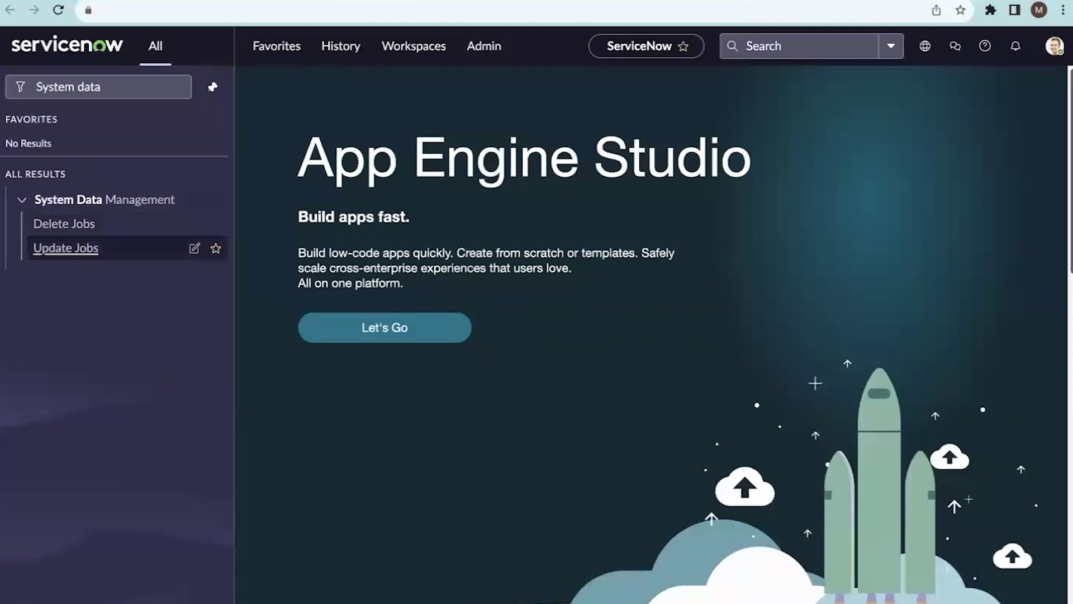
Open the Phone assignment-group job from the Update Jobs list, and roll back the executed delete job
left_click(88, 247)
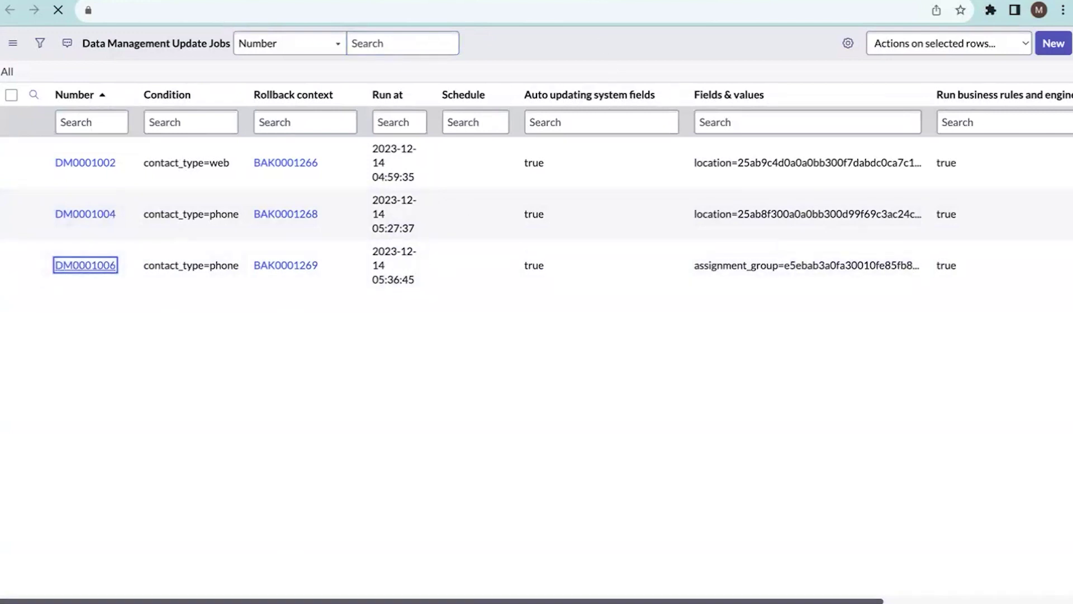
left_click(17, 397)
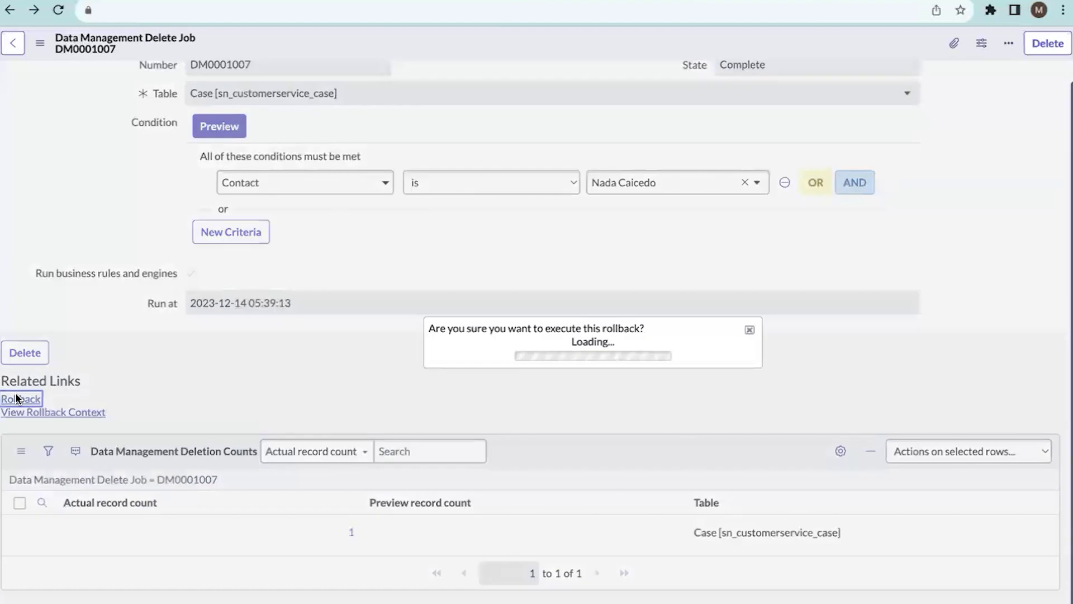
left_click(611, 349)
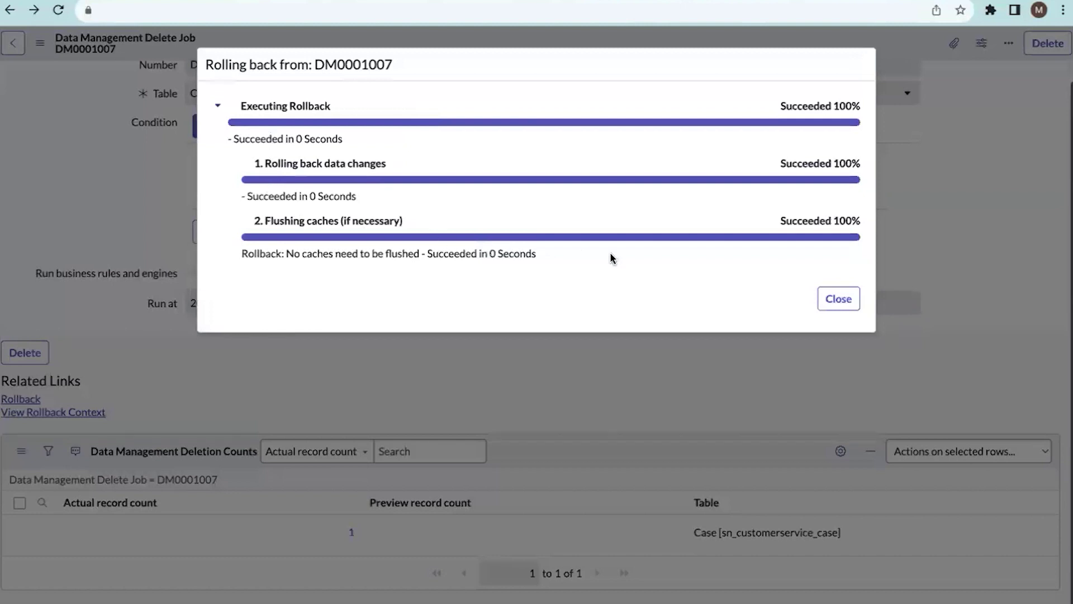
left_click(836, 297)
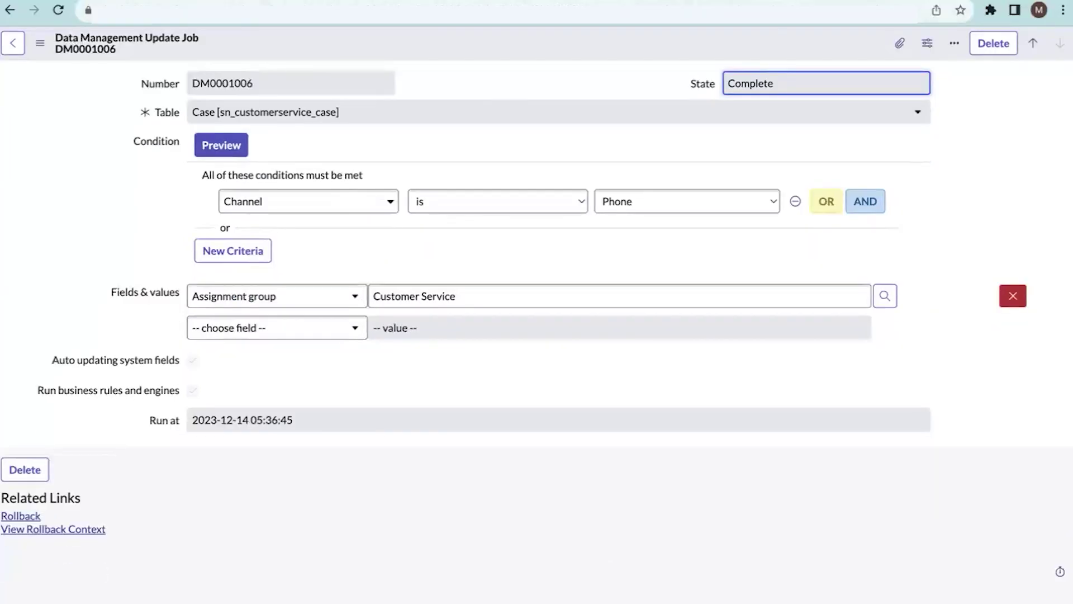
Refresh the contact-filtered Cases list and check the rolled-back case across all its columns
left_click(889, 0)
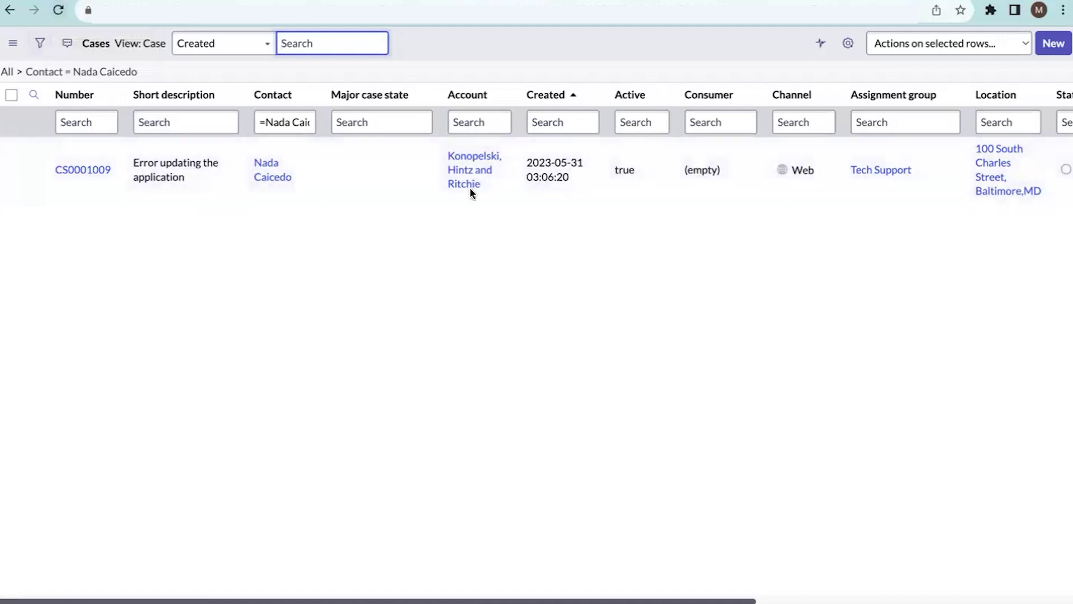
scroll(448, 294, "right", 10)
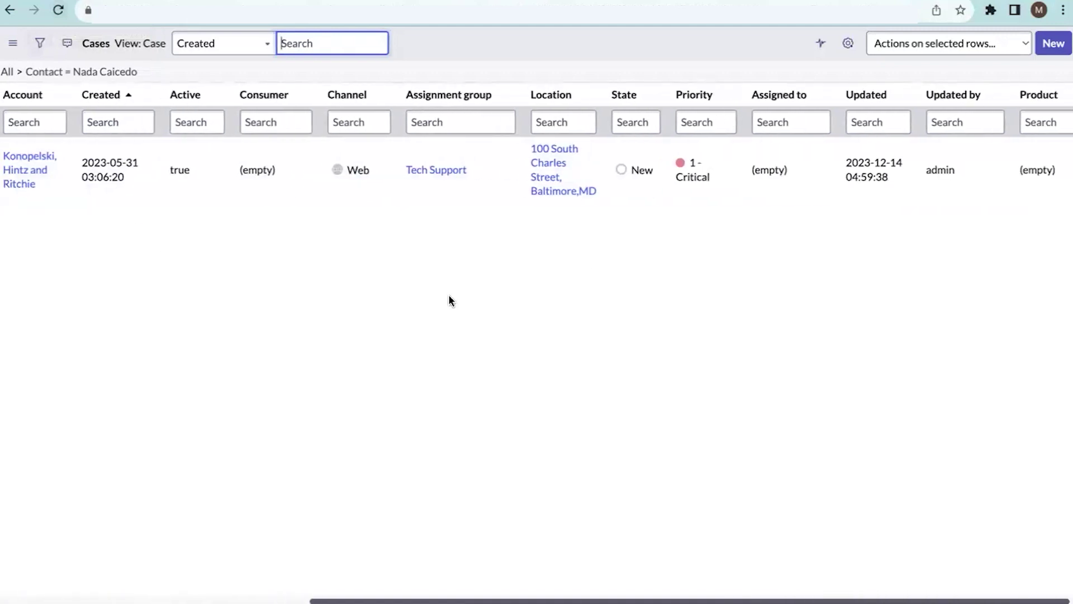
scroll(136, 144, "left", 10)
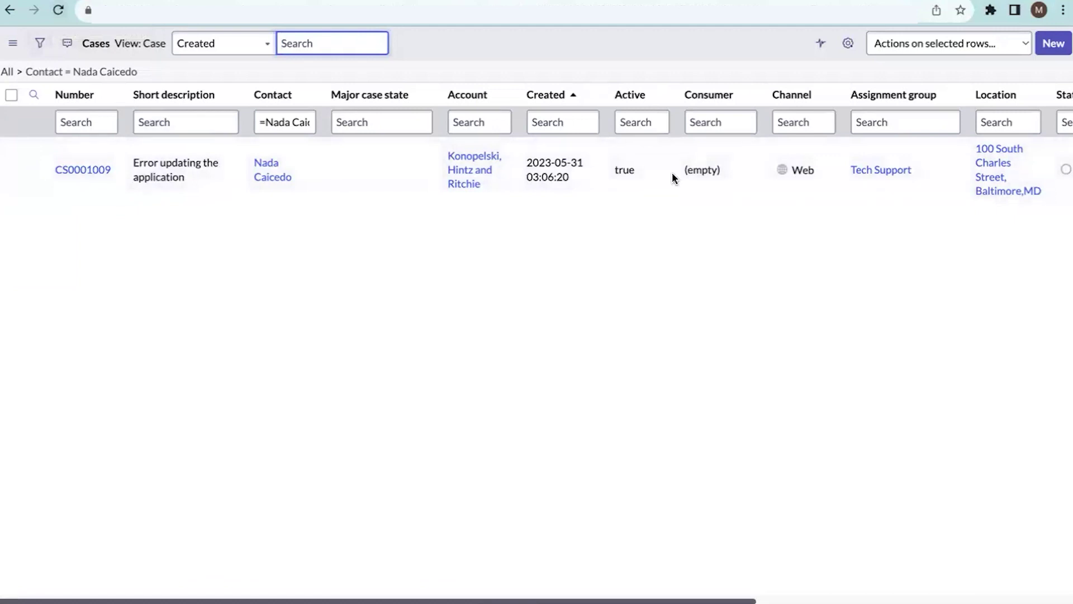